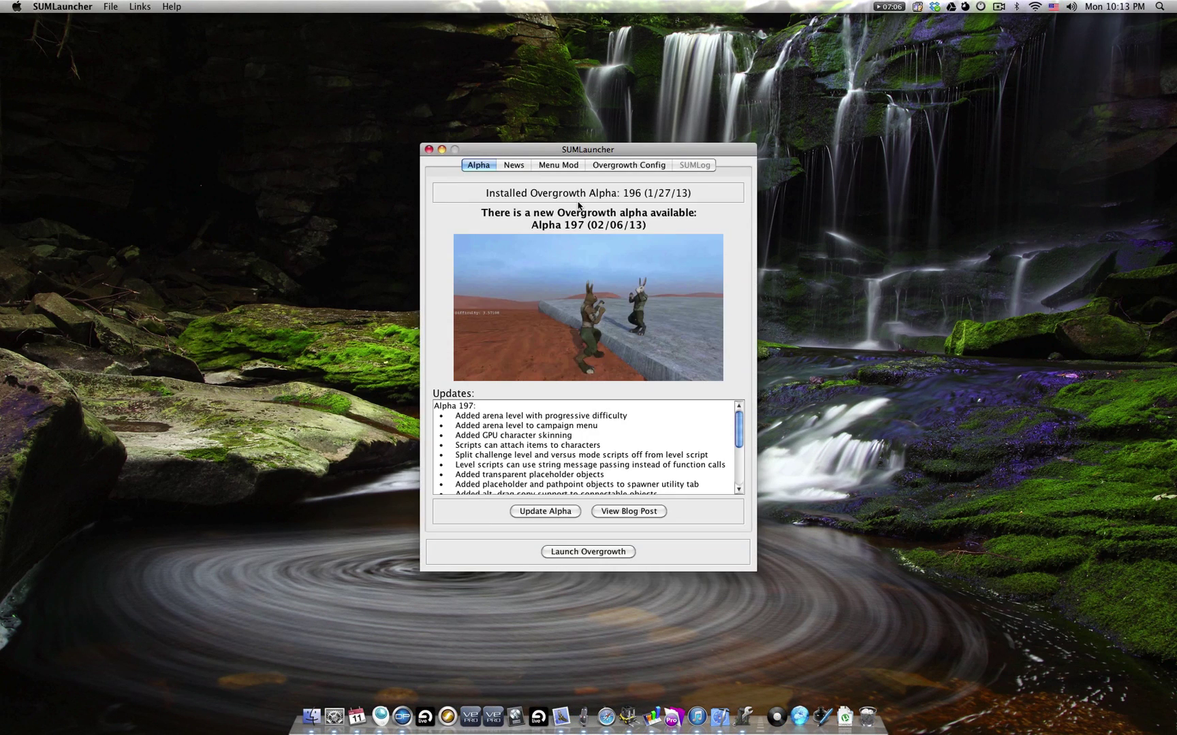
- Start the Menu Mod install/update from the Menu Mod page
click(547, 163)
click(580, 514)
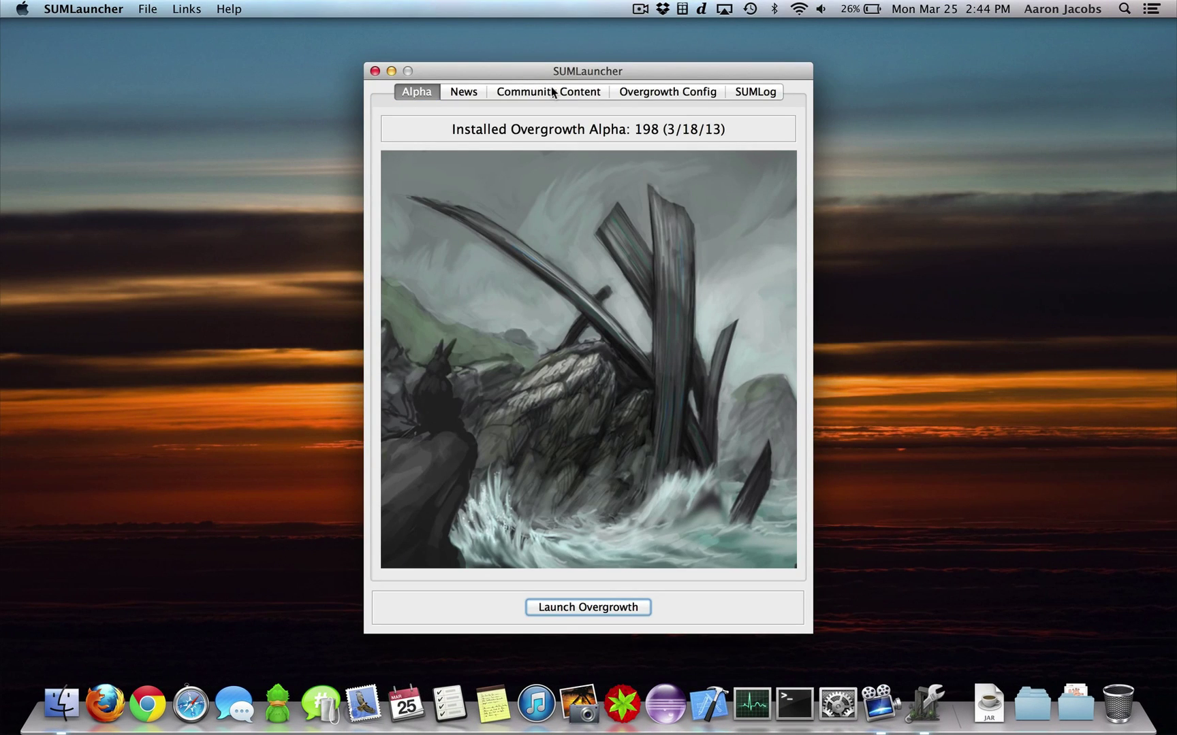
- Launch the Community Content Browser and preview the Race, Blue Shards and Nijbu's Plateau maps
click(553, 91)
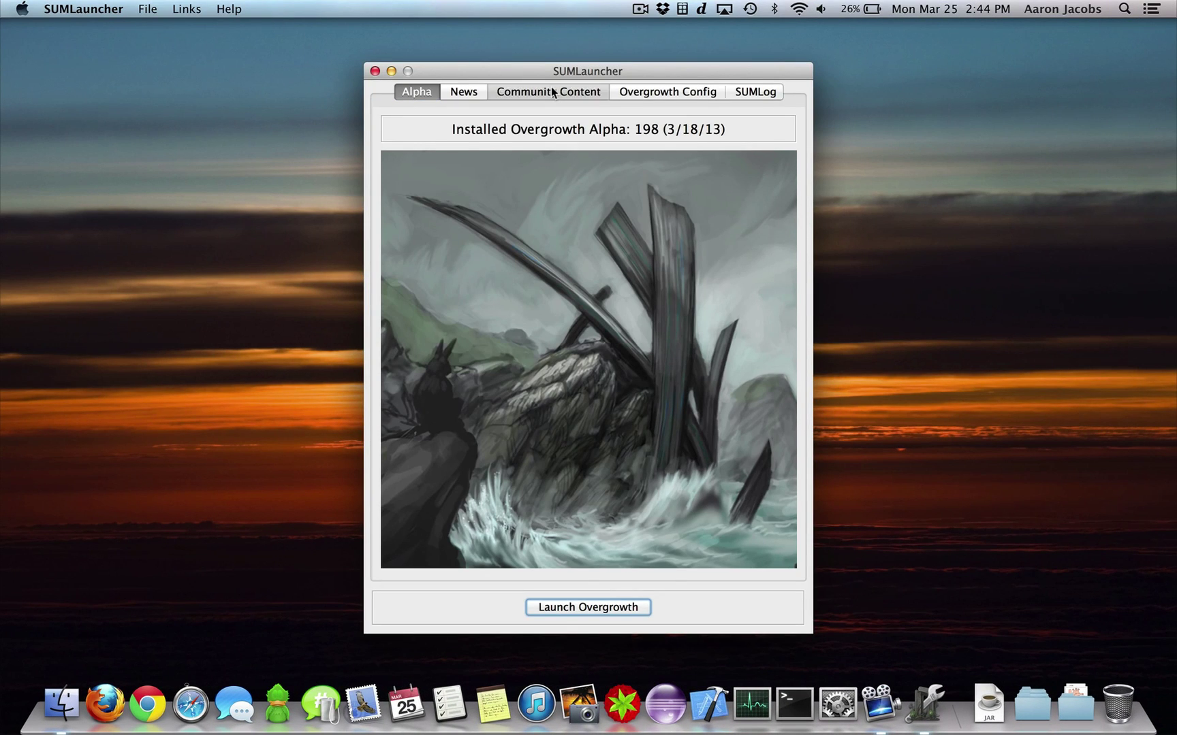
click(584, 550)
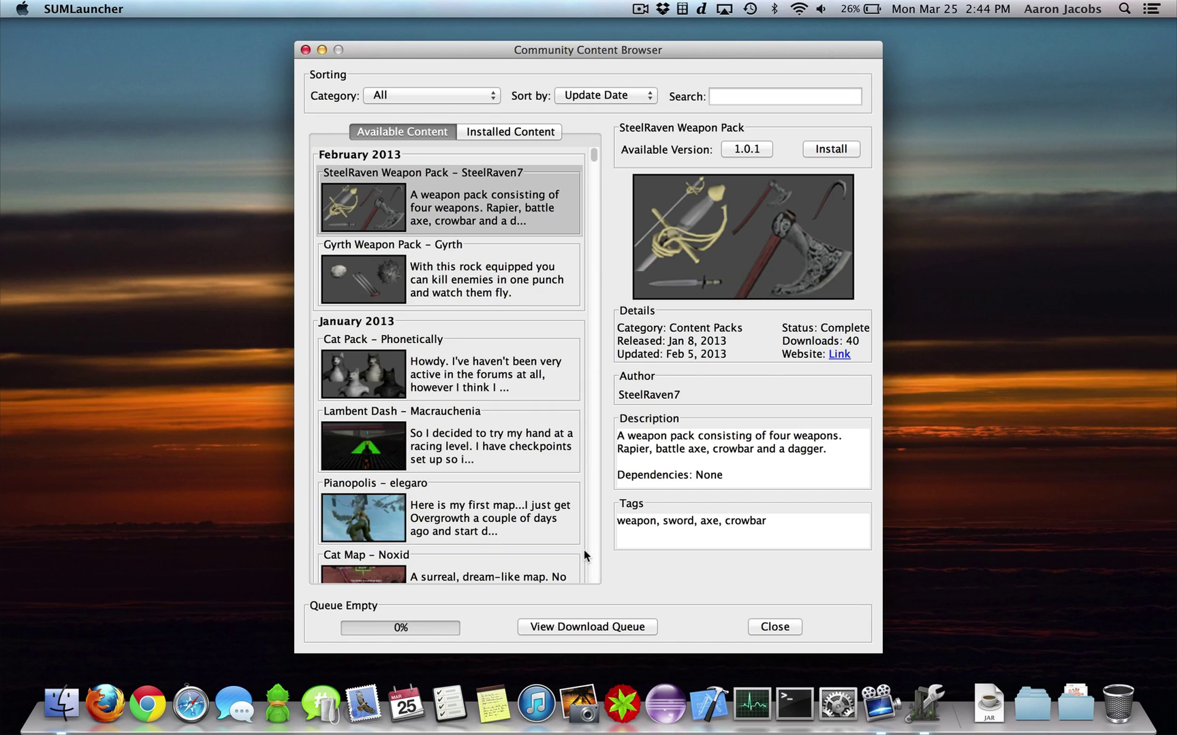
drag(592, 156, 579, 475)
click(503, 395)
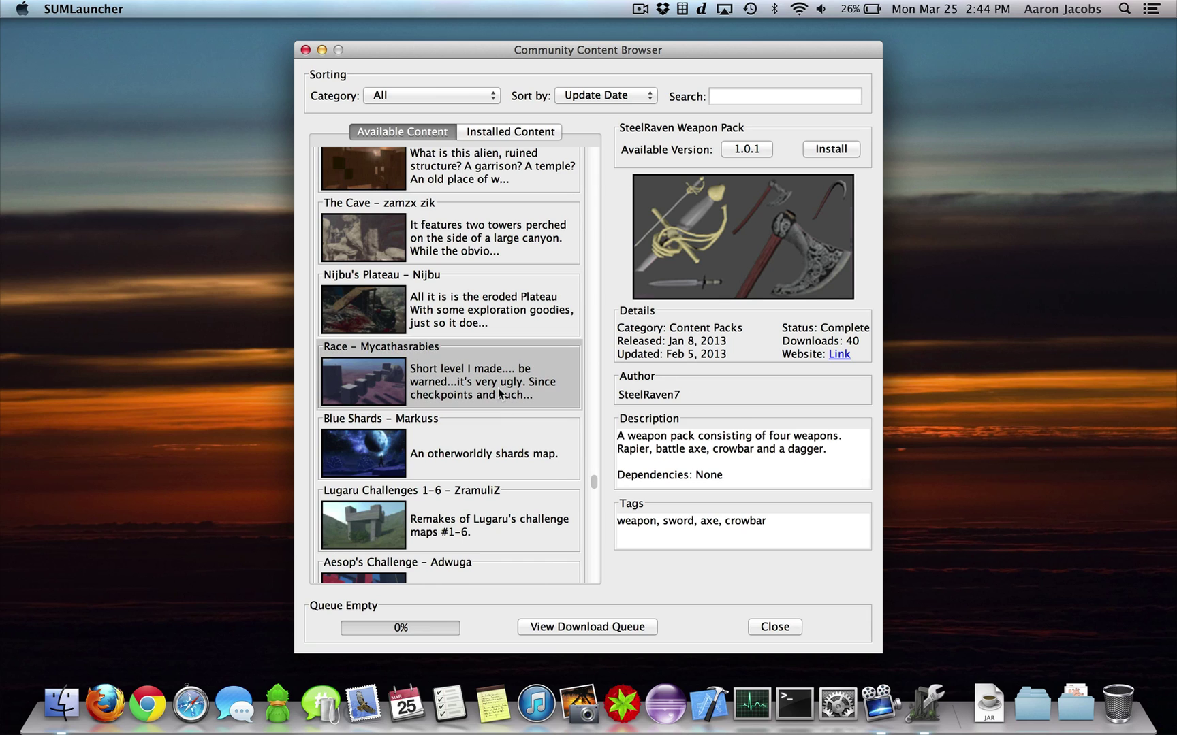
click(502, 467)
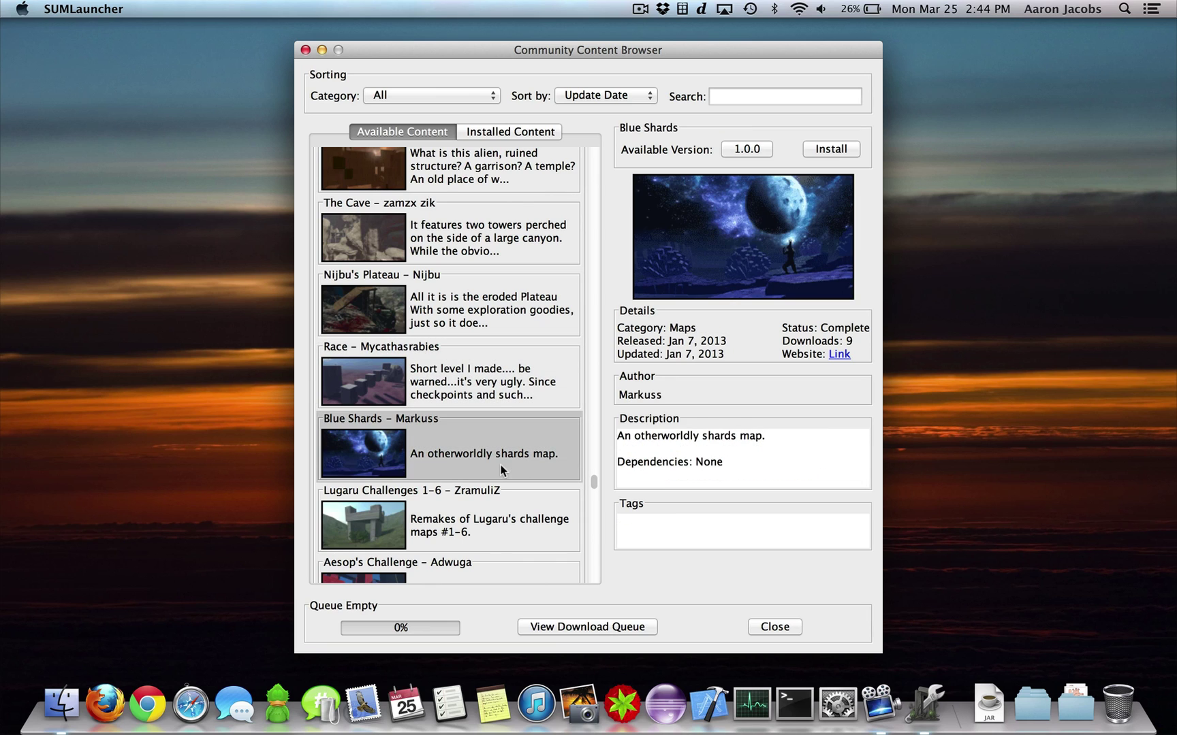
click(502, 330)
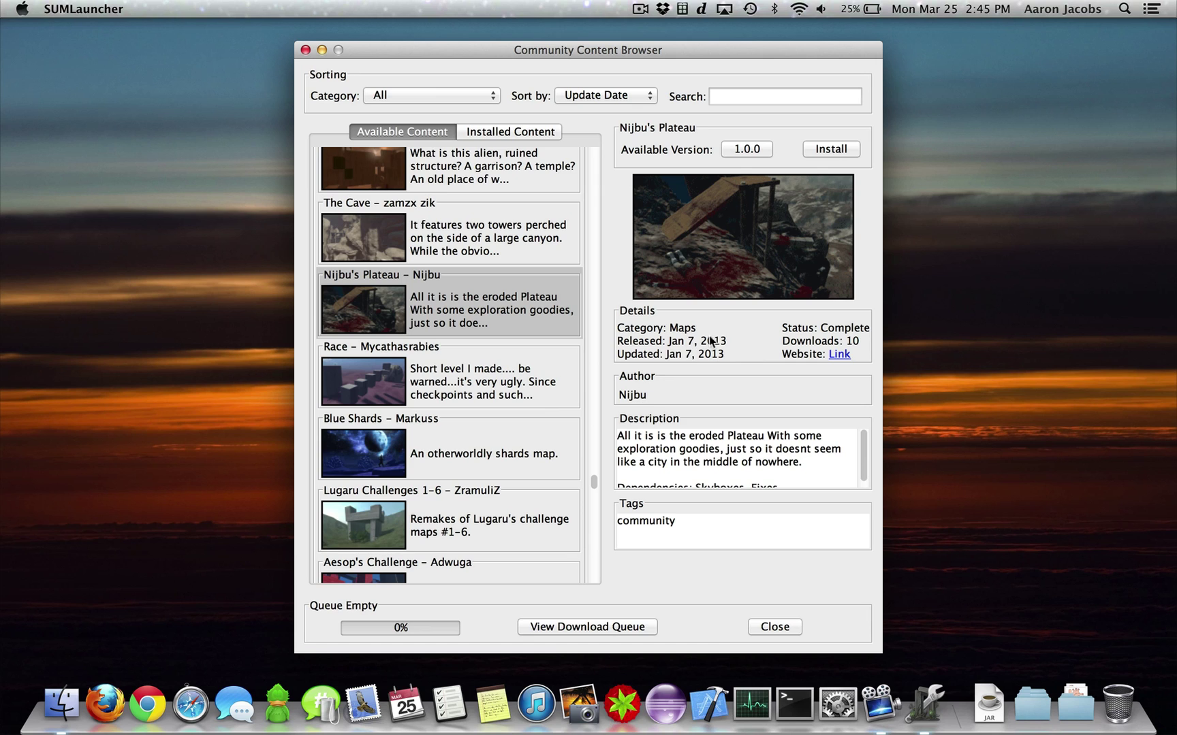
- Search for 'weap', view the AAorris Weapon Pack, and sort the list by Author
click(720, 93)
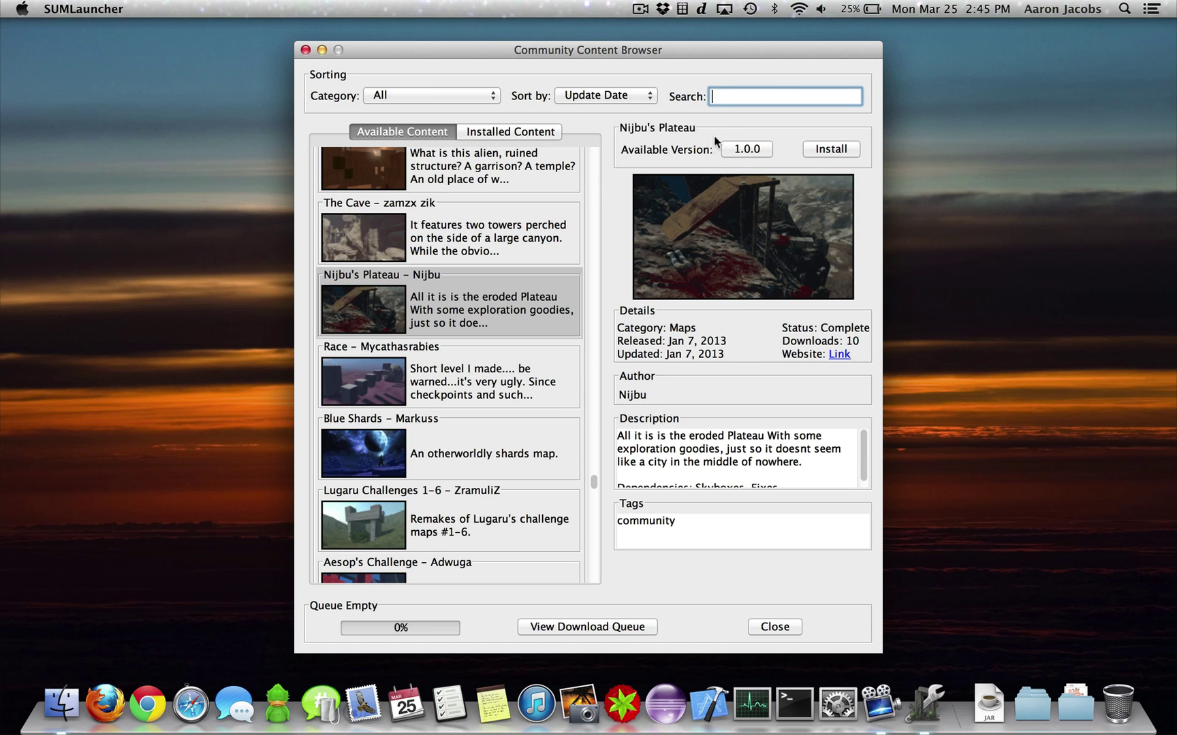
text(weapon)
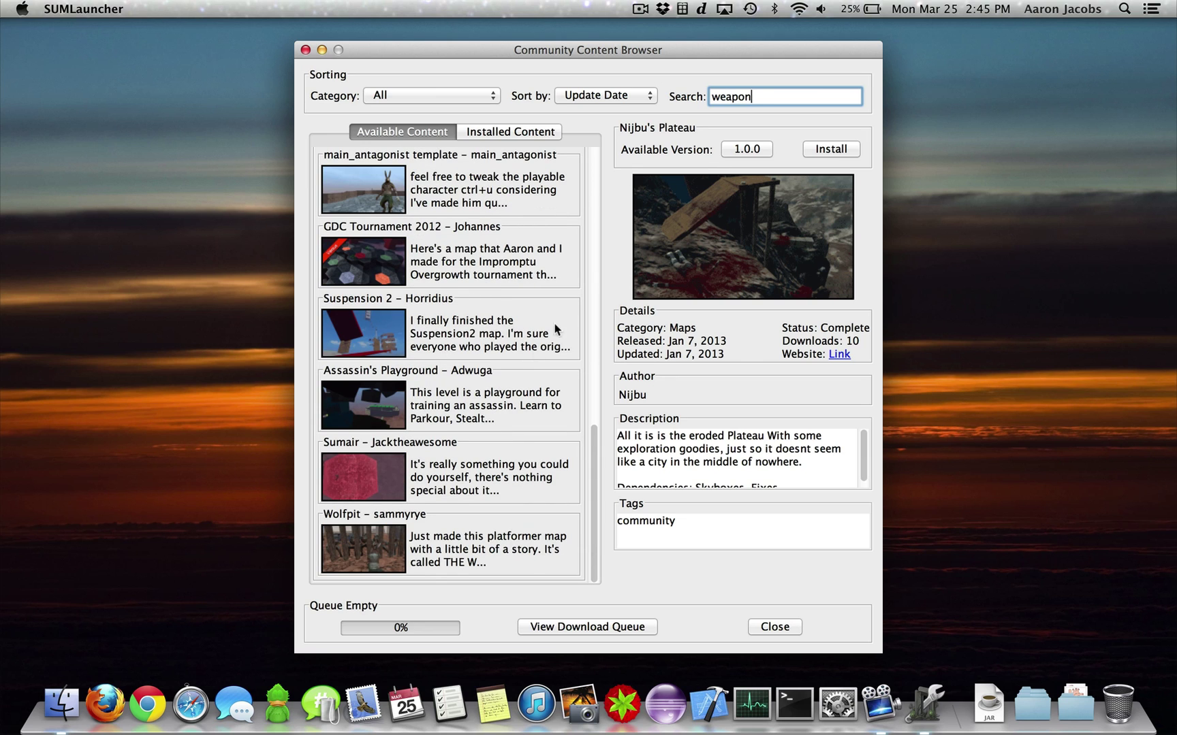
scroll(521, 378, up, 5)
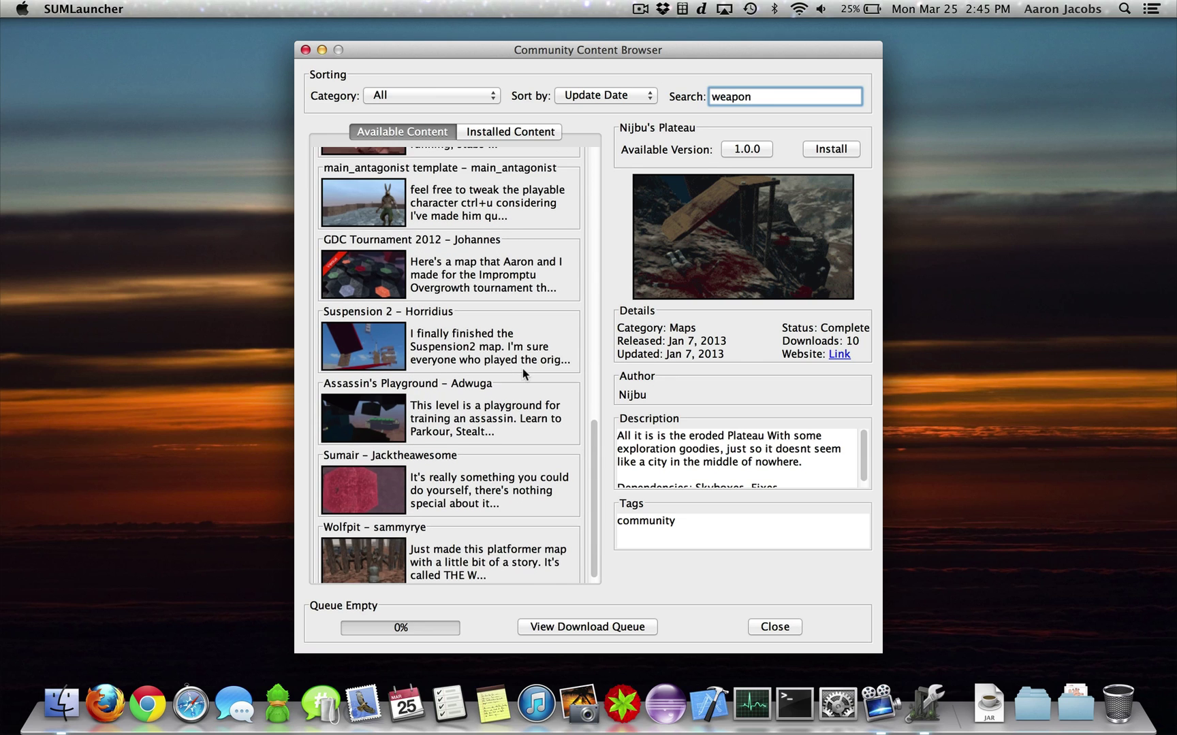
scroll(512, 380, up, 2)
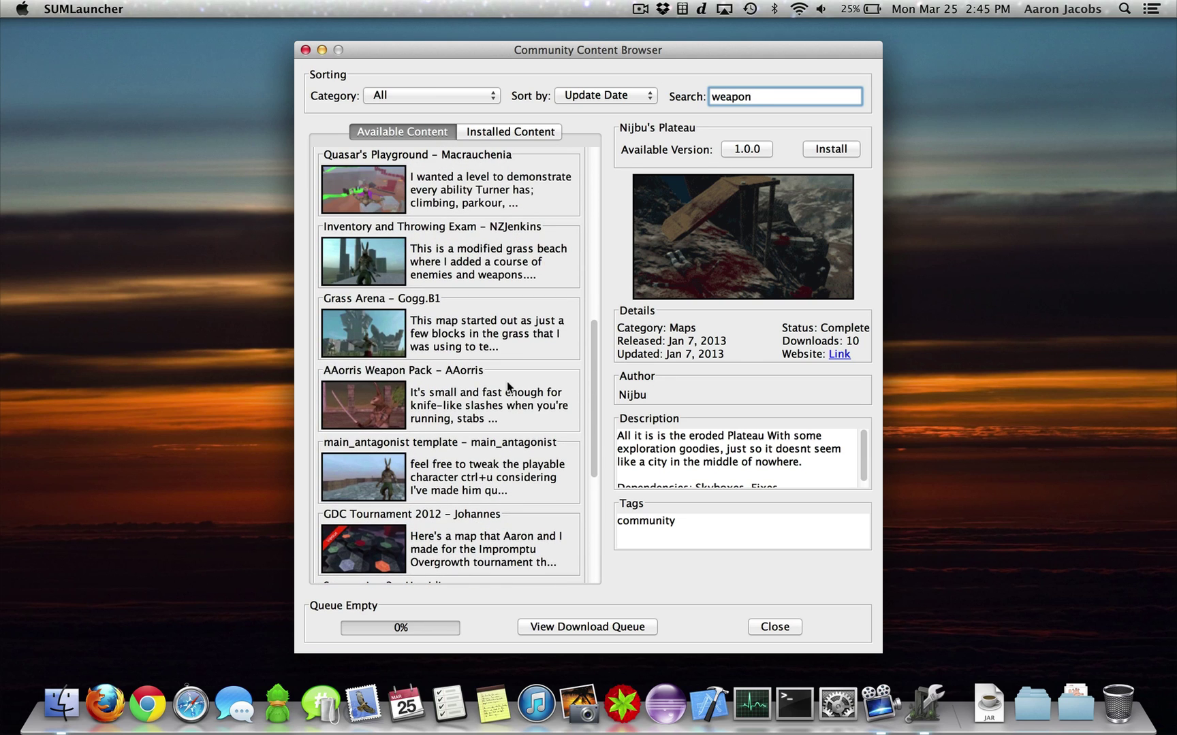
click(496, 398)
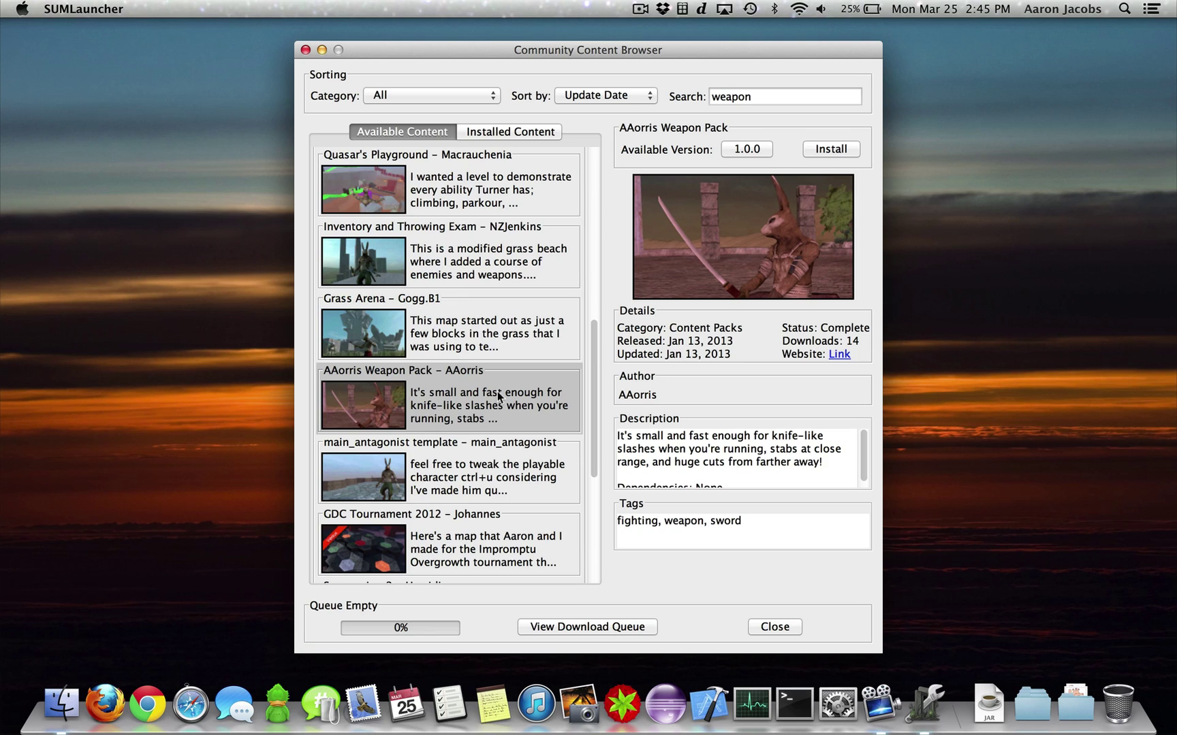
click(611, 95)
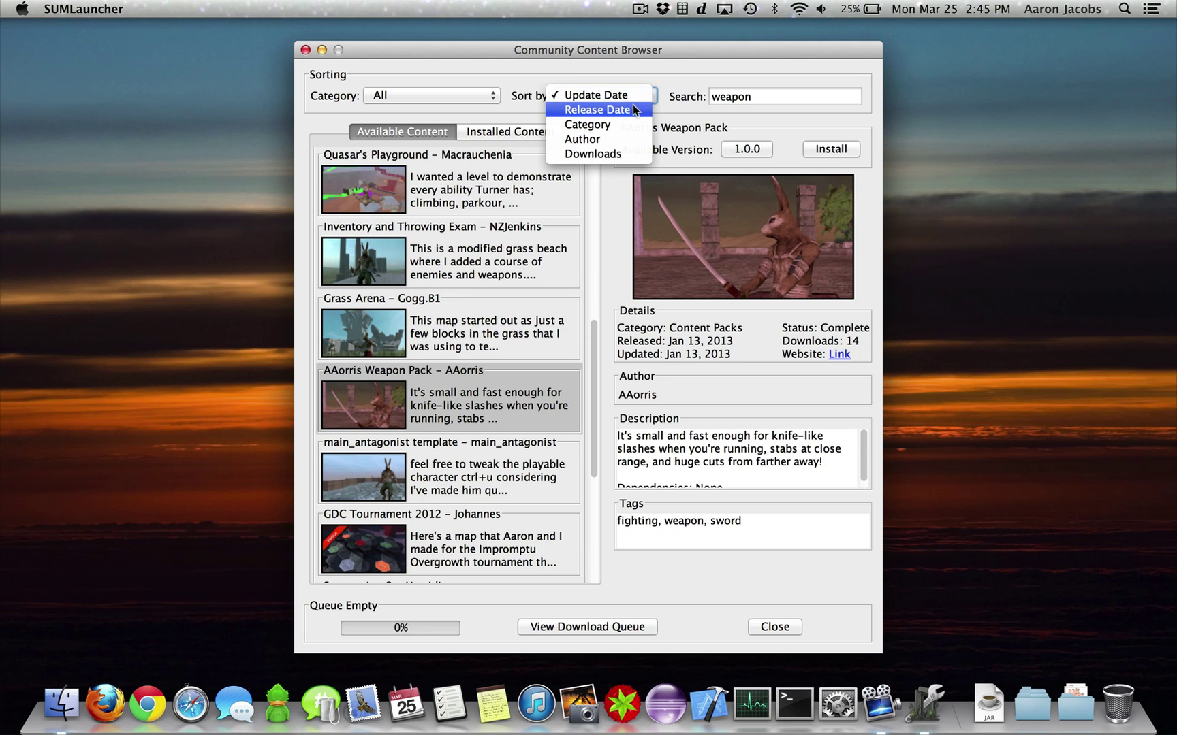
click(617, 139)
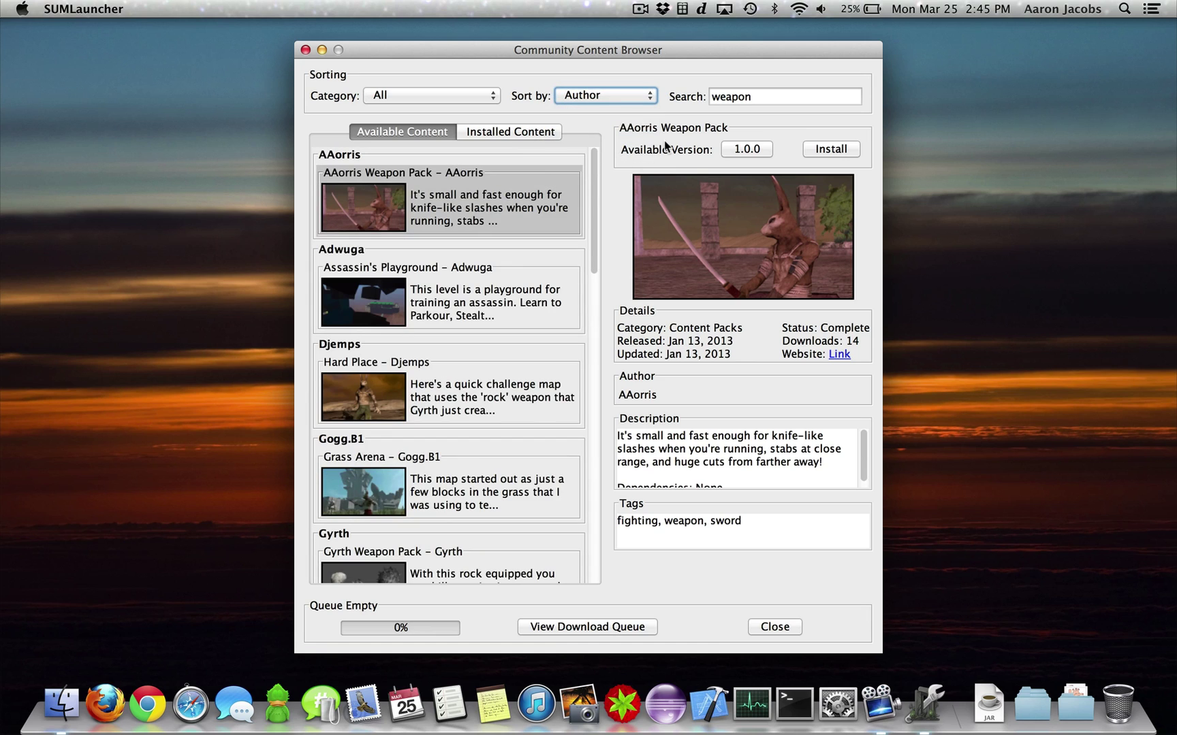
- Clear the search, filter the category to Expansions & Fixes, and show the Fixes pack details
click(754, 96)
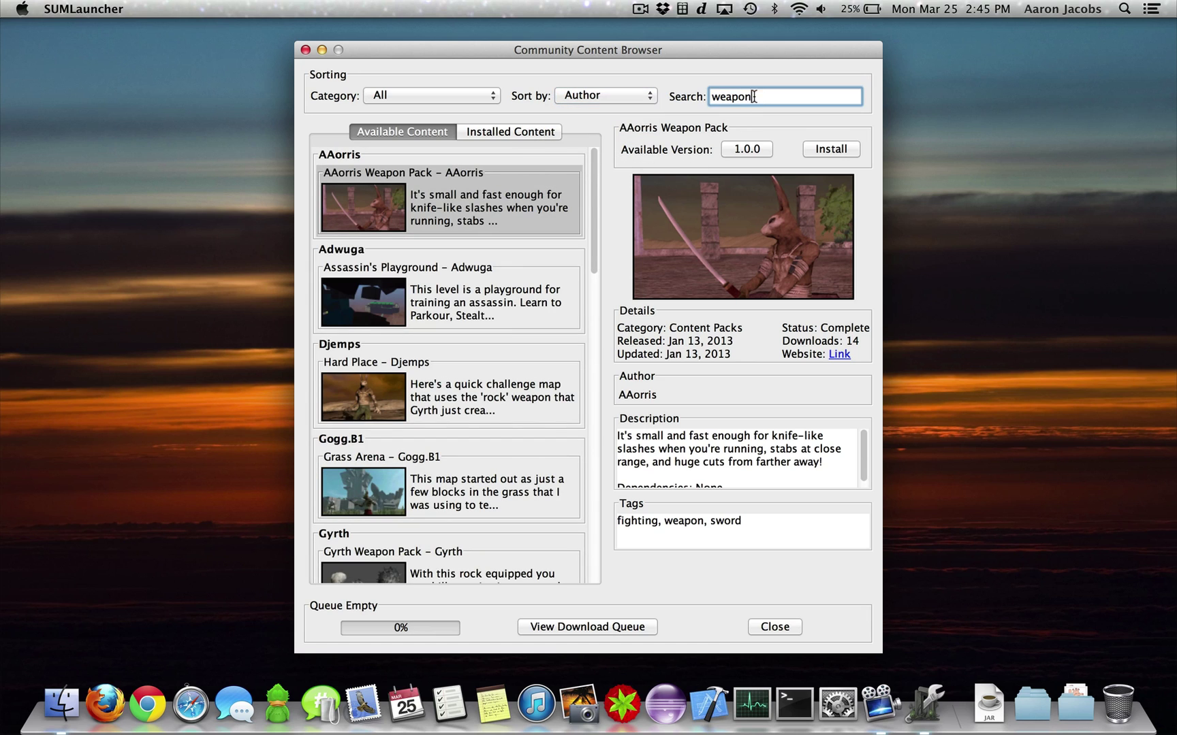
drag(754, 96, 712, 96)
key(BackSpace)
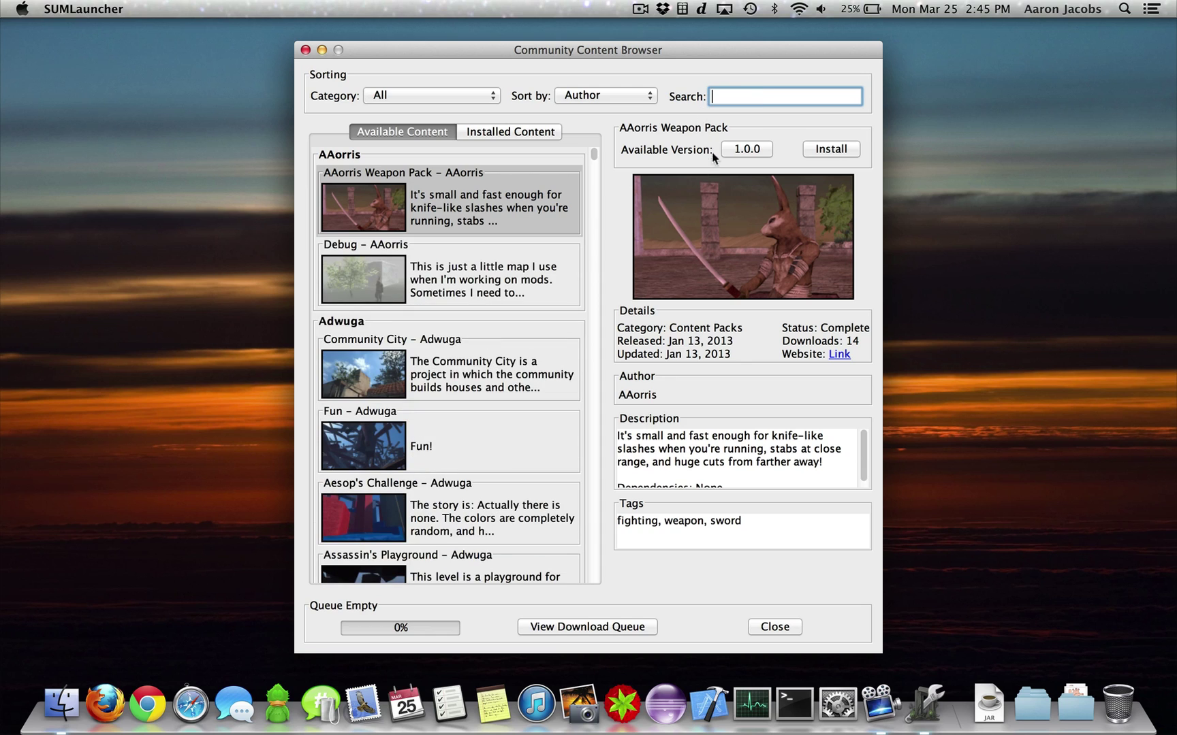
click(477, 95)
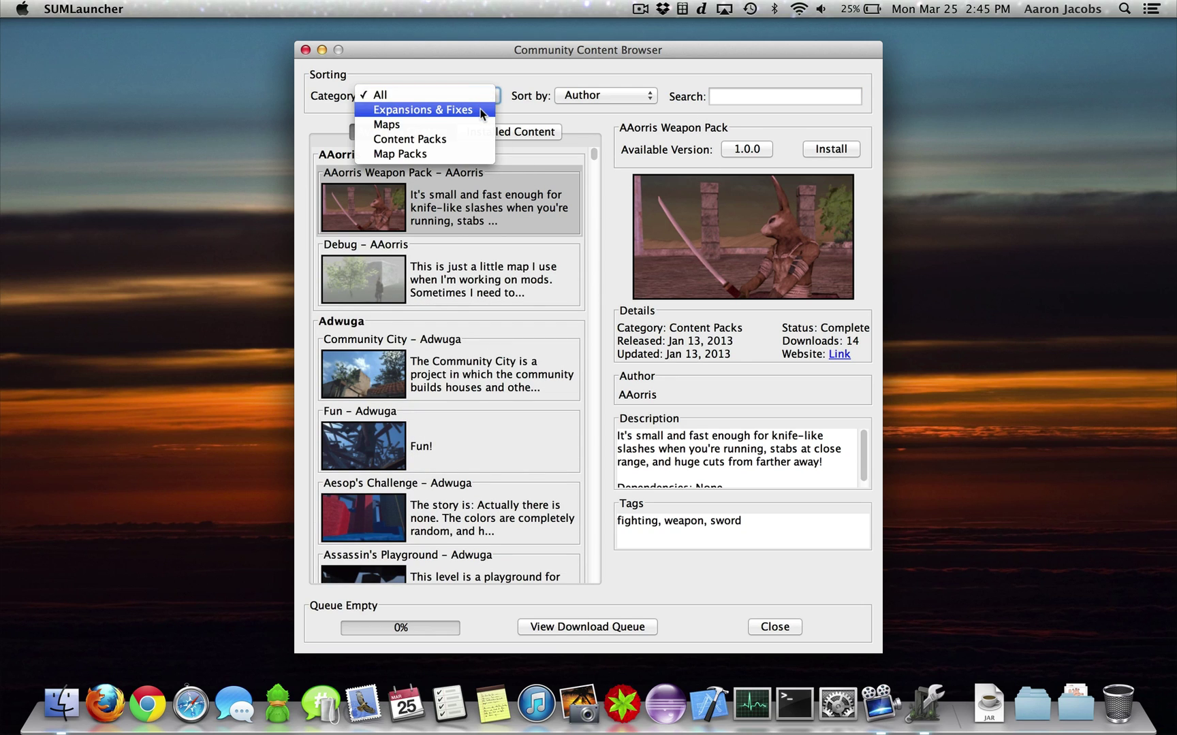
click(477, 110)
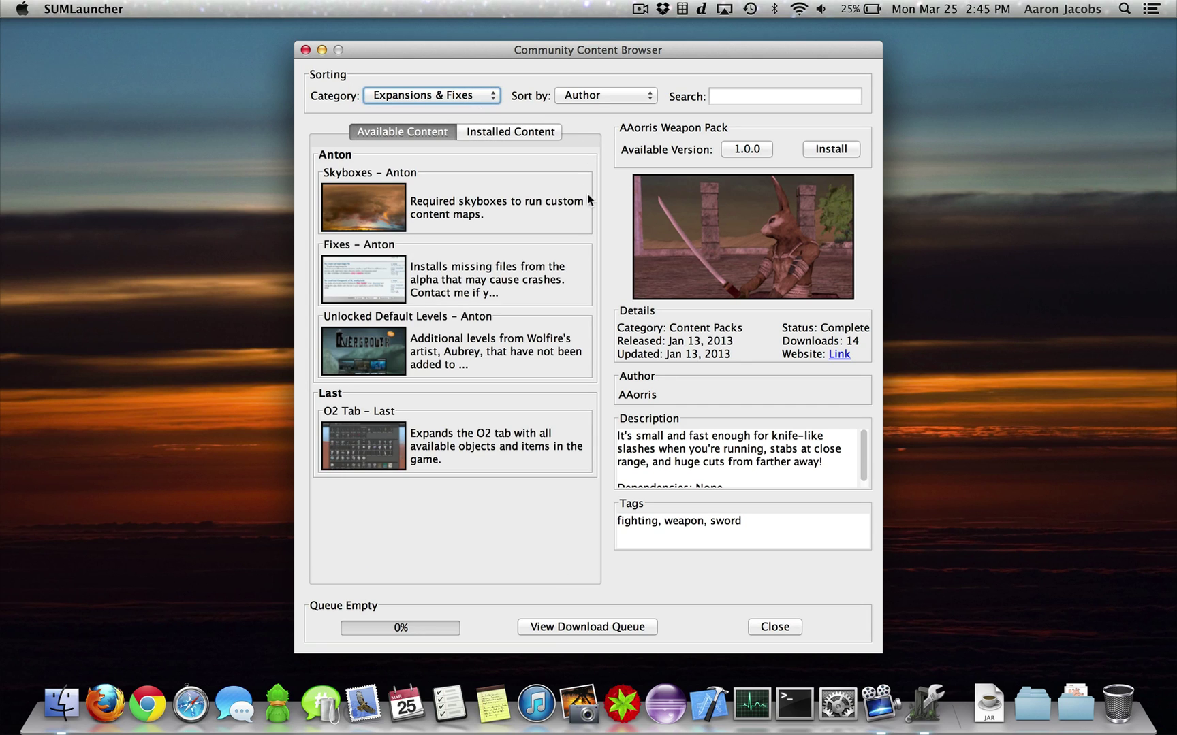
click(564, 225)
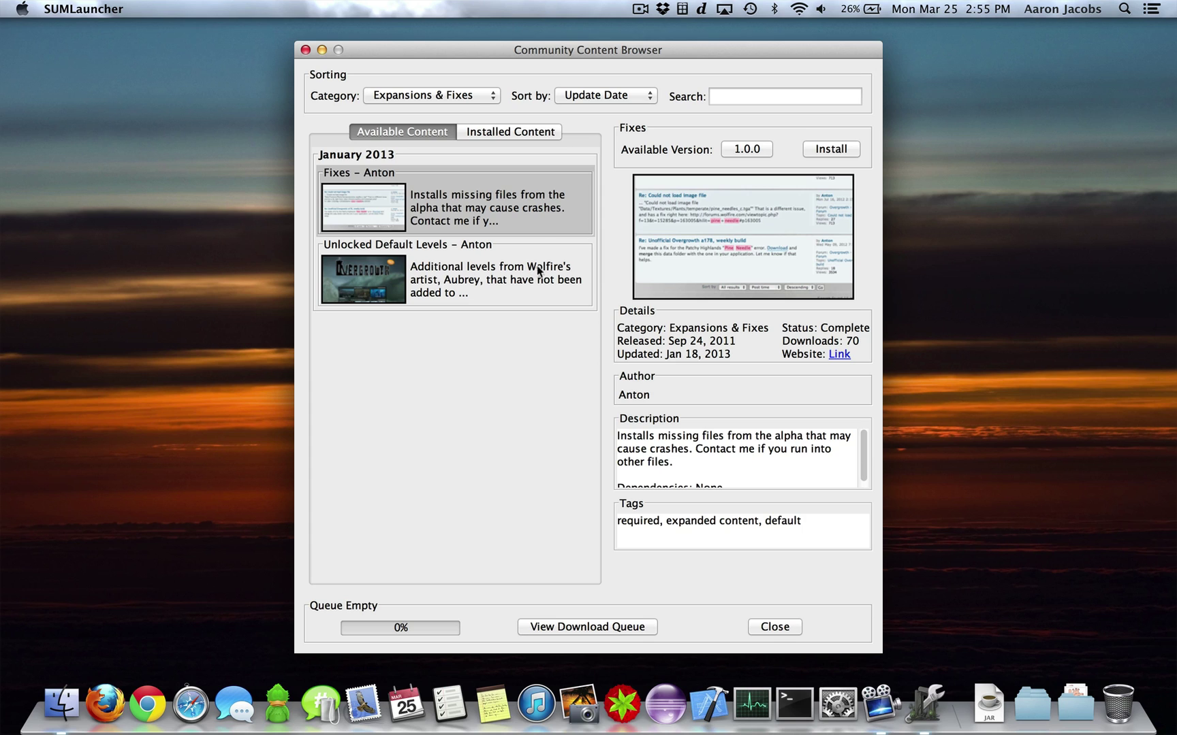
- Install the Fixes pack and check its progress in the download queue
click(820, 153)
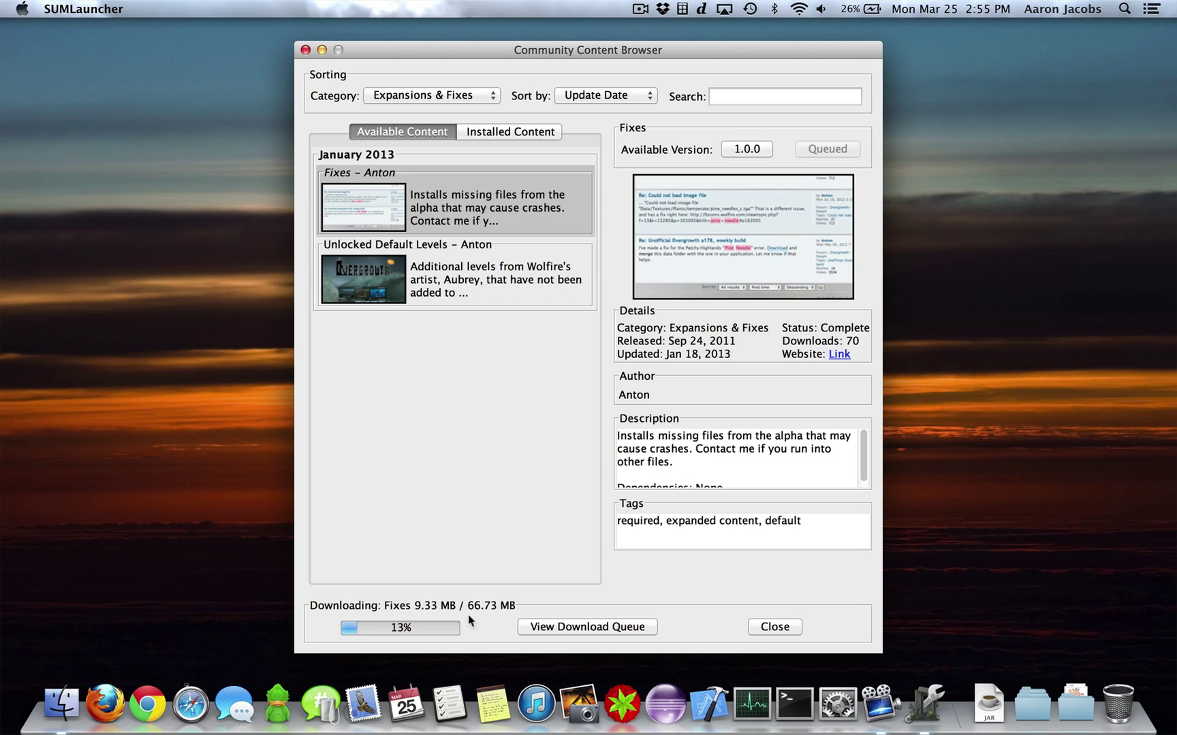
click(569, 626)
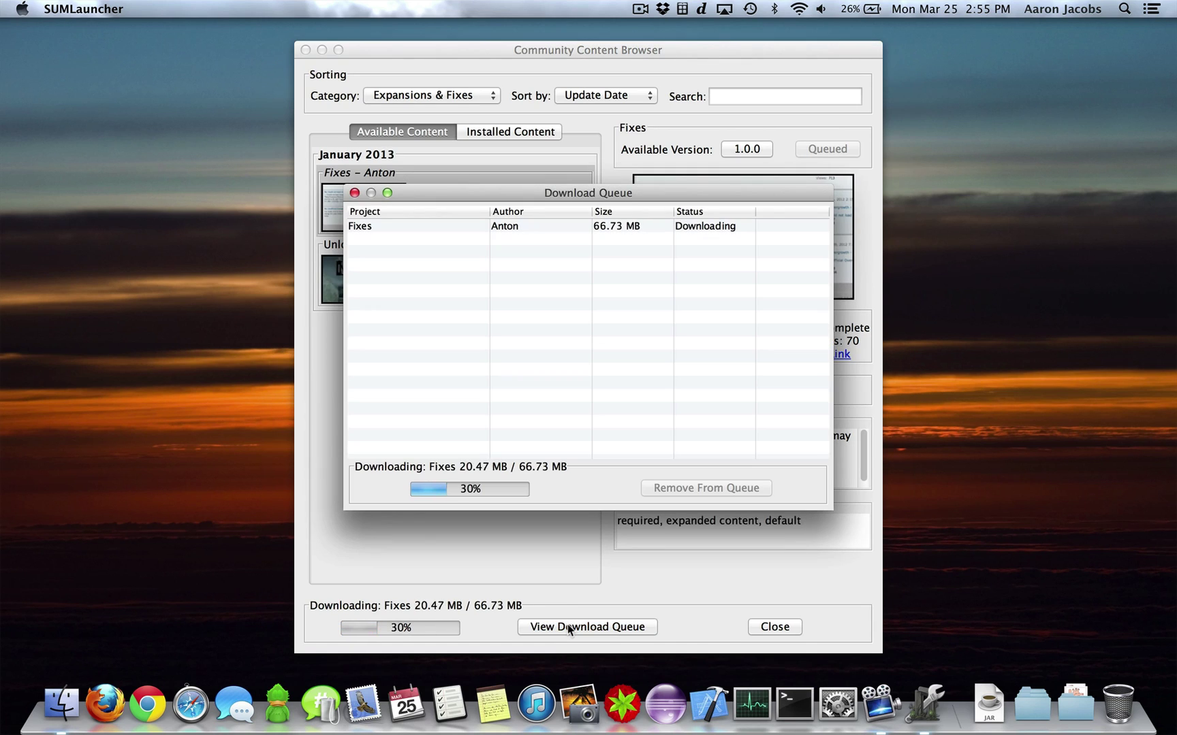
click(664, 228)
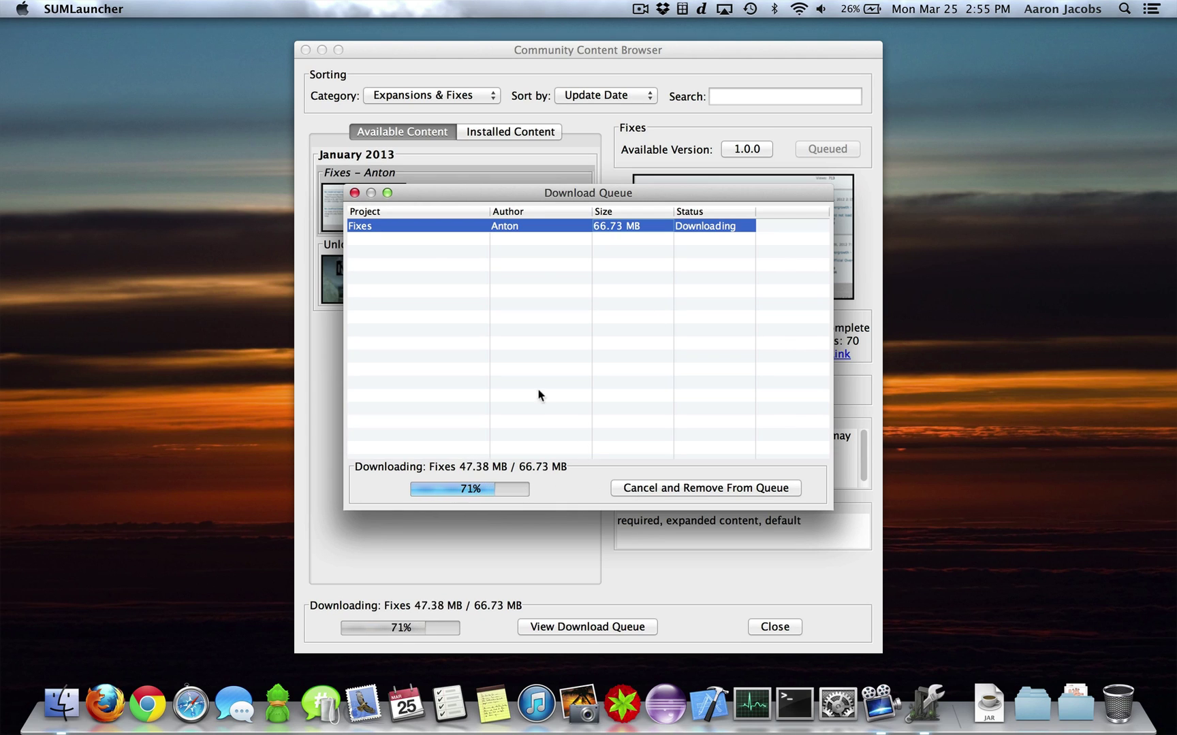
click(354, 193)
- Set the content category filter back to All and scroll the list
click(413, 95)
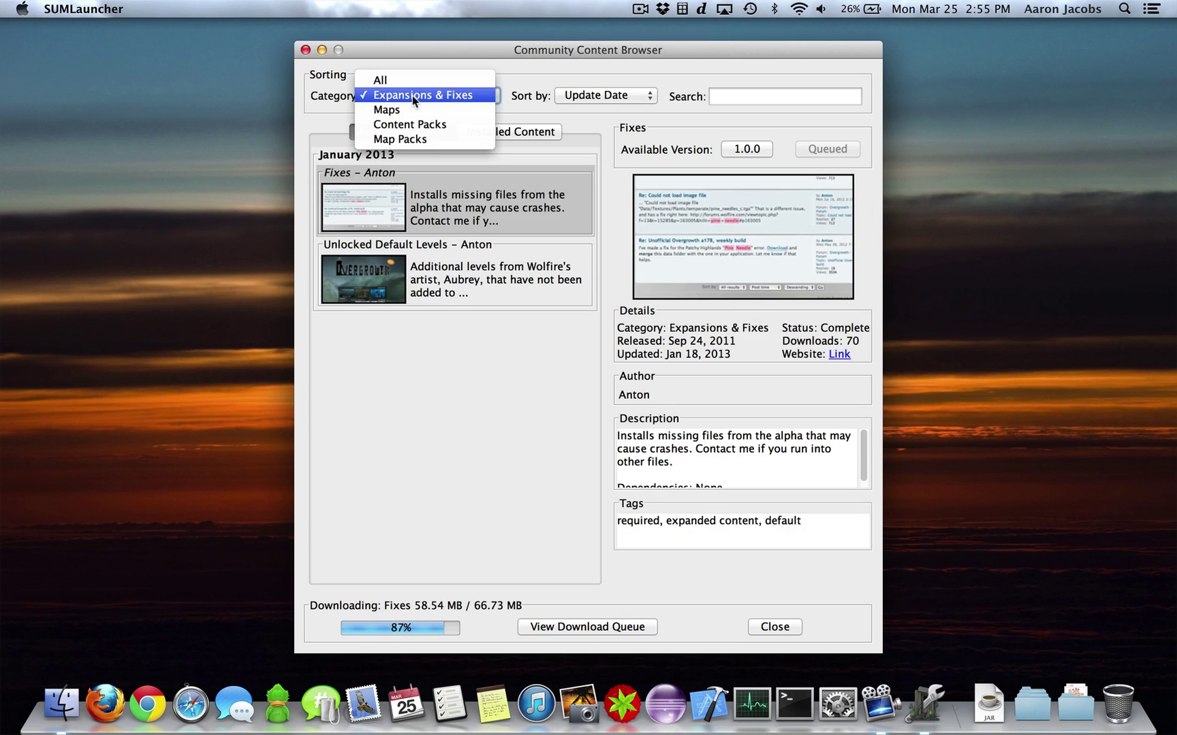
click(413, 80)
scroll(440, 263, down, 15)
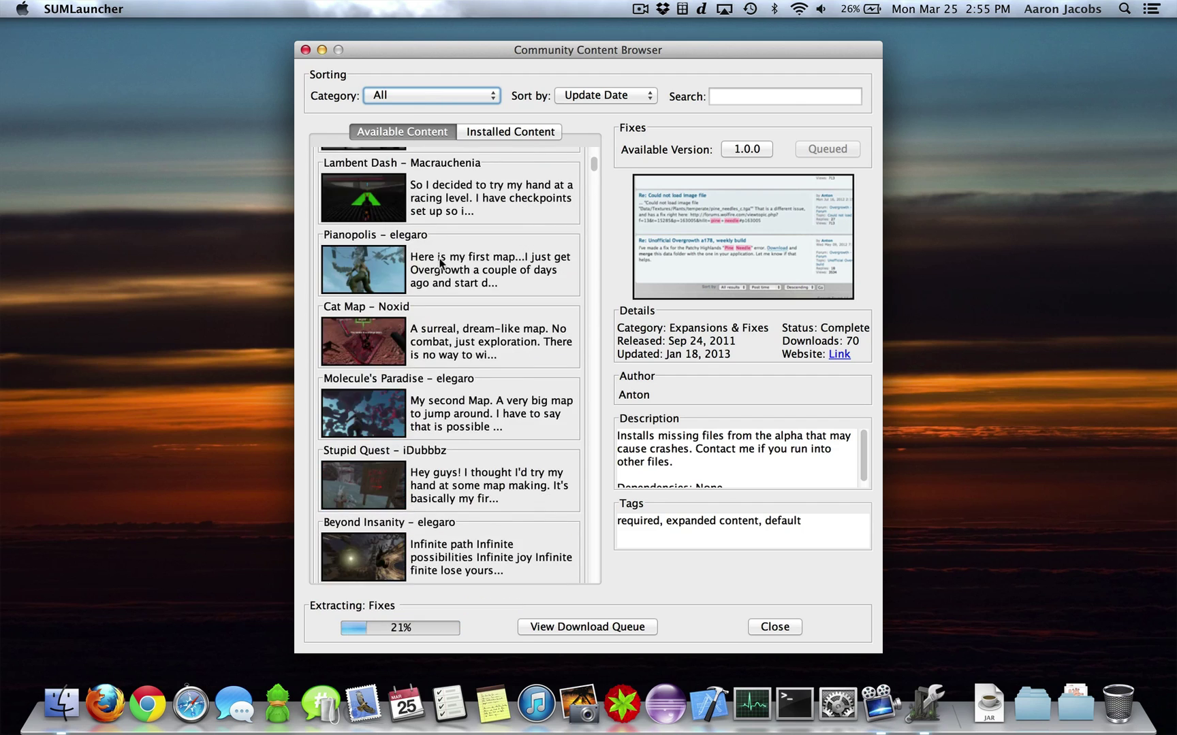
scroll(441, 264, down, 5)
- Install the Radioactive Box map together with its Unlocked Default Levels dependency
click(511, 313)
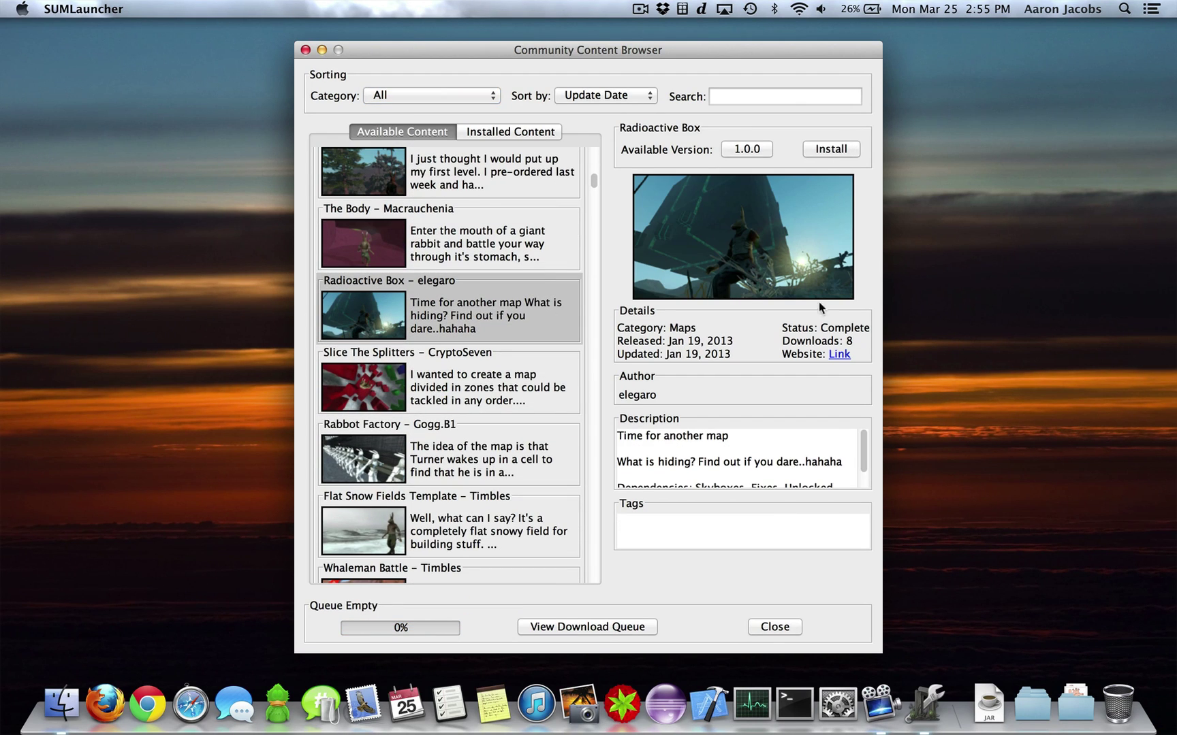
scroll(771, 465, down, 1)
drag(698, 475, 732, 476)
click(720, 481)
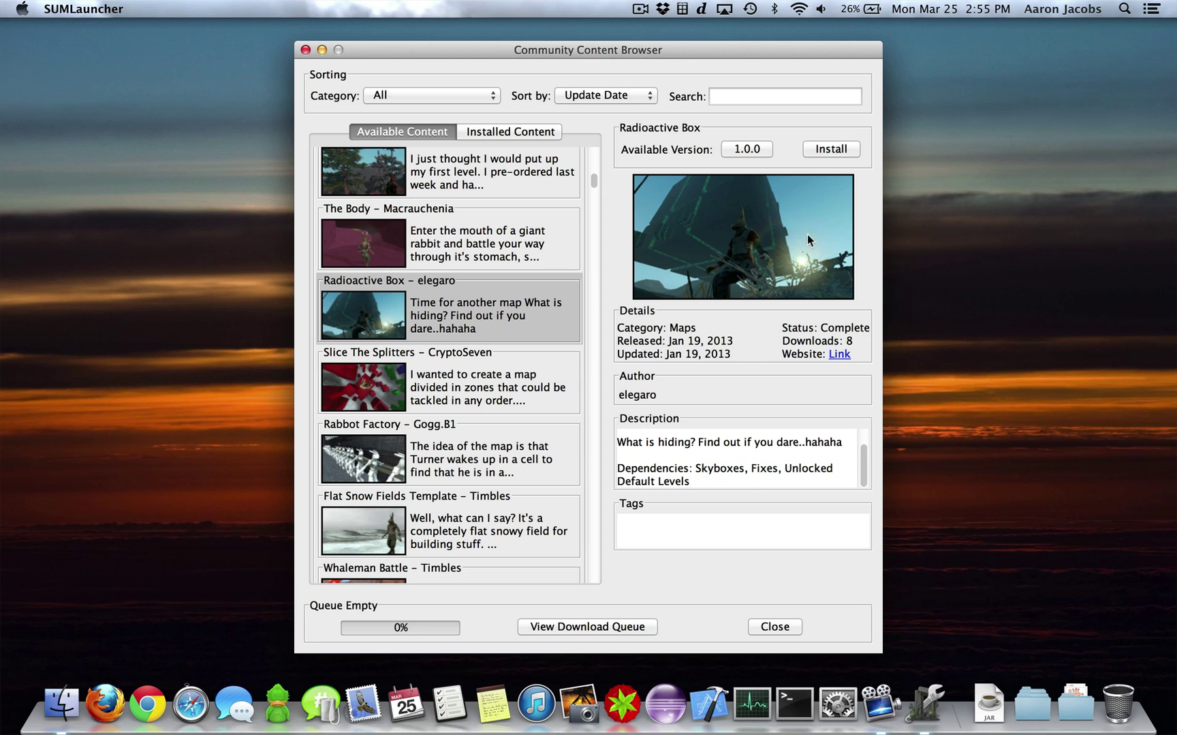
click(824, 154)
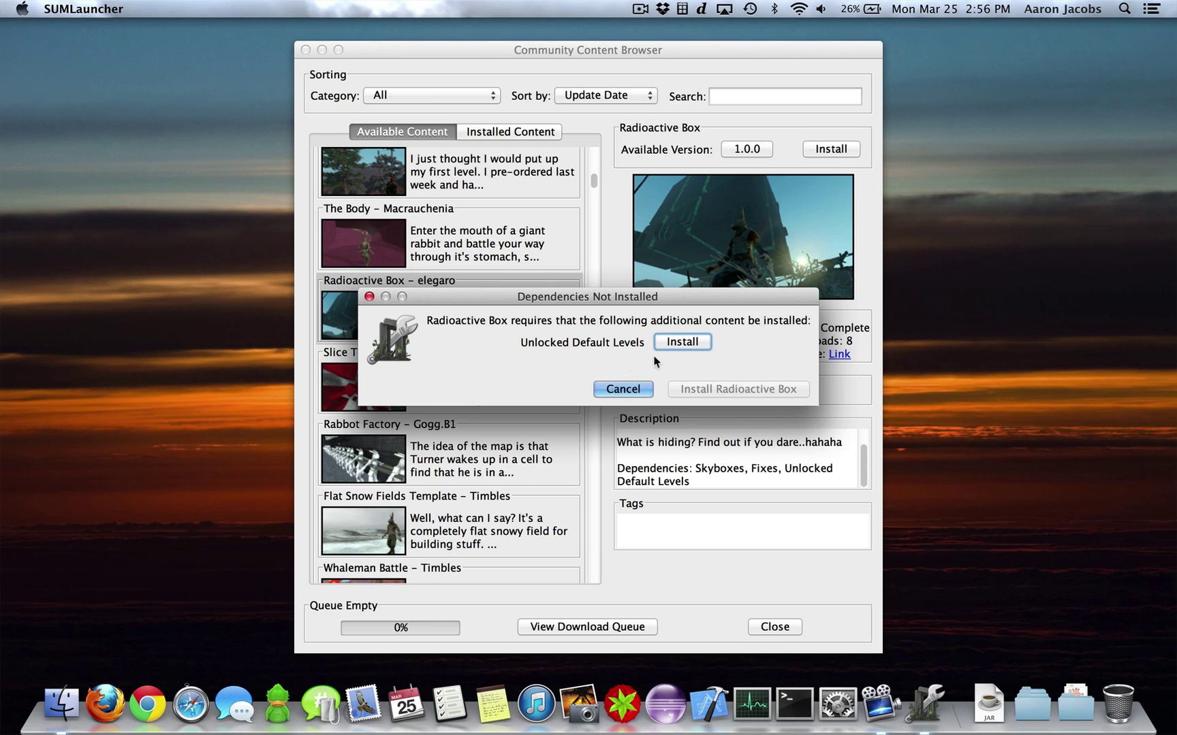
click(684, 342)
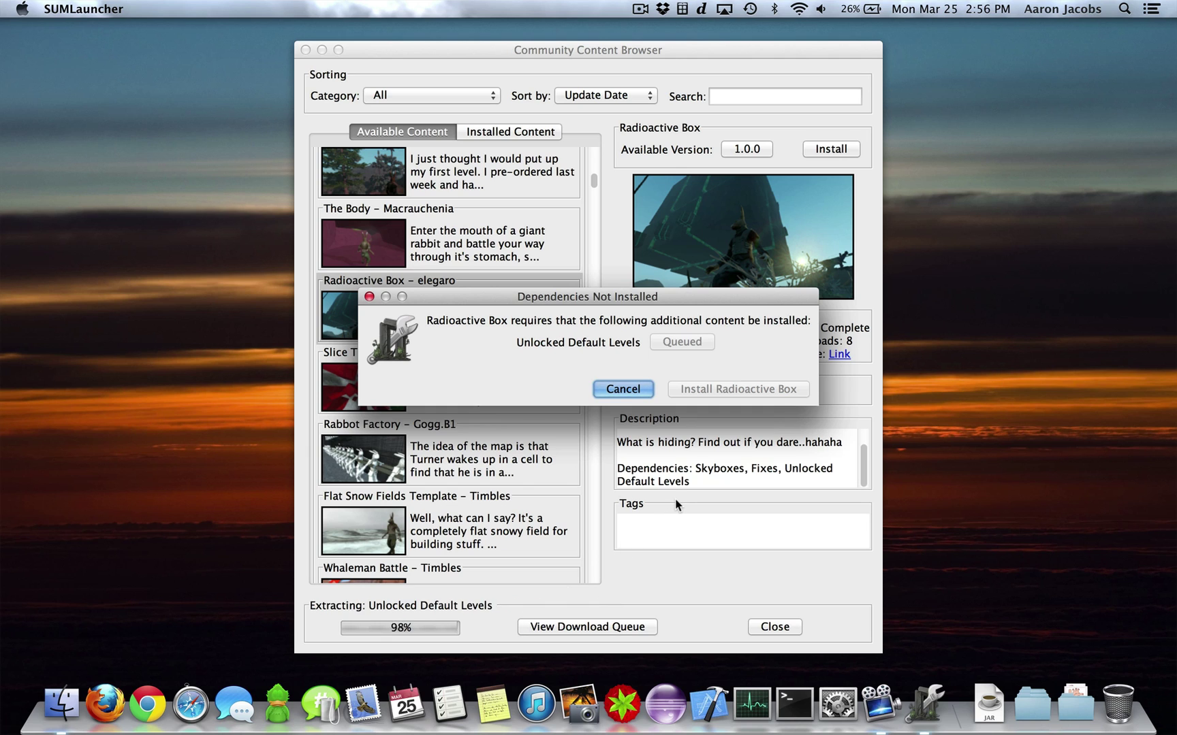
click(726, 389)
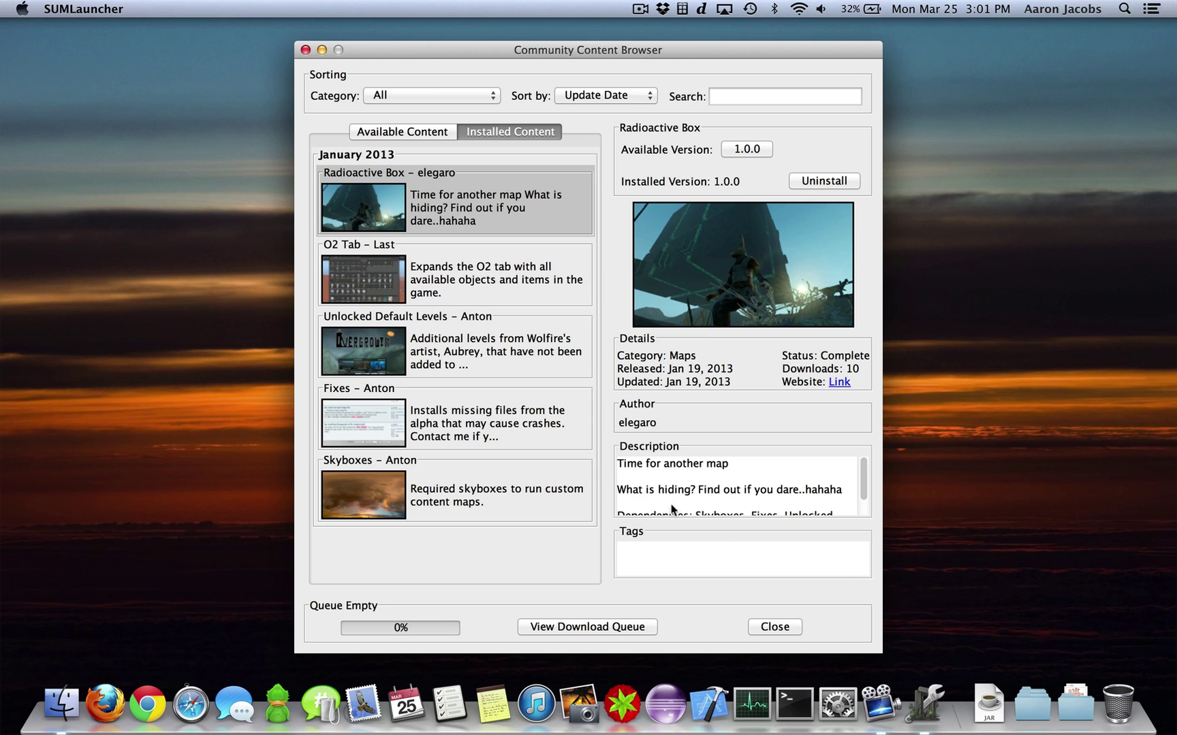
- Uninstall O2 Tab and dismiss the dependency warning blocking Unlocked Default Levels removal
click(443, 278)
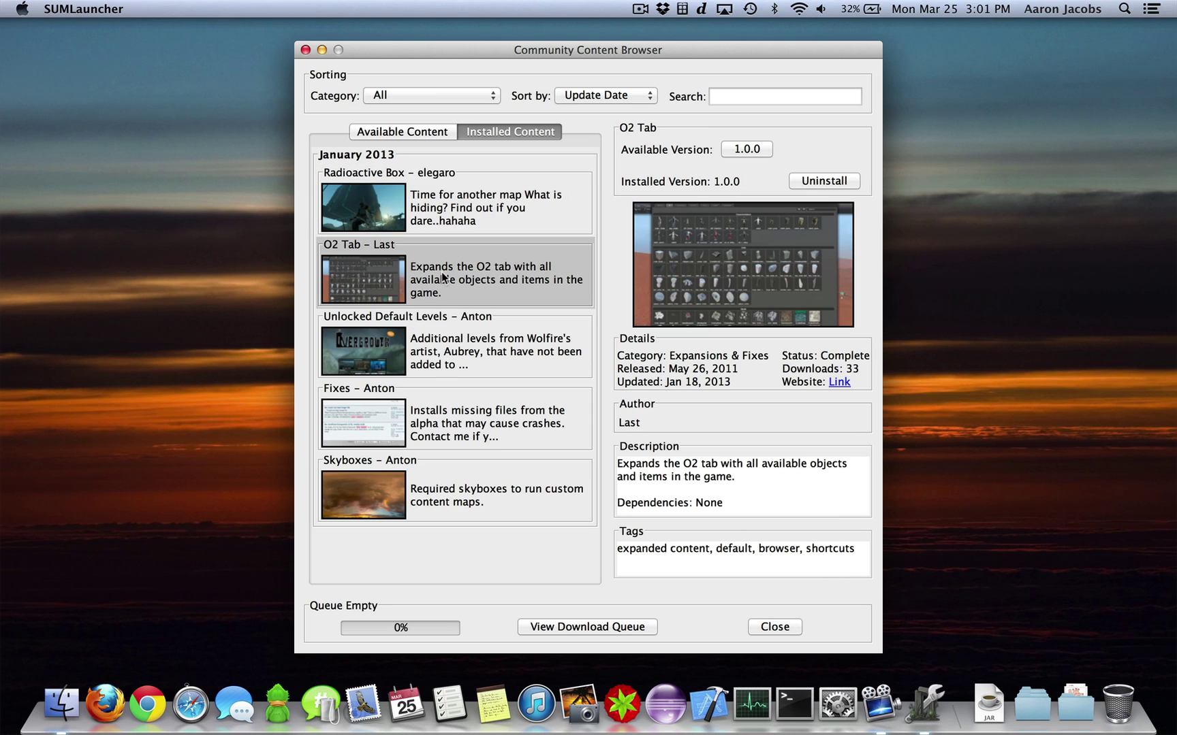
click(831, 185)
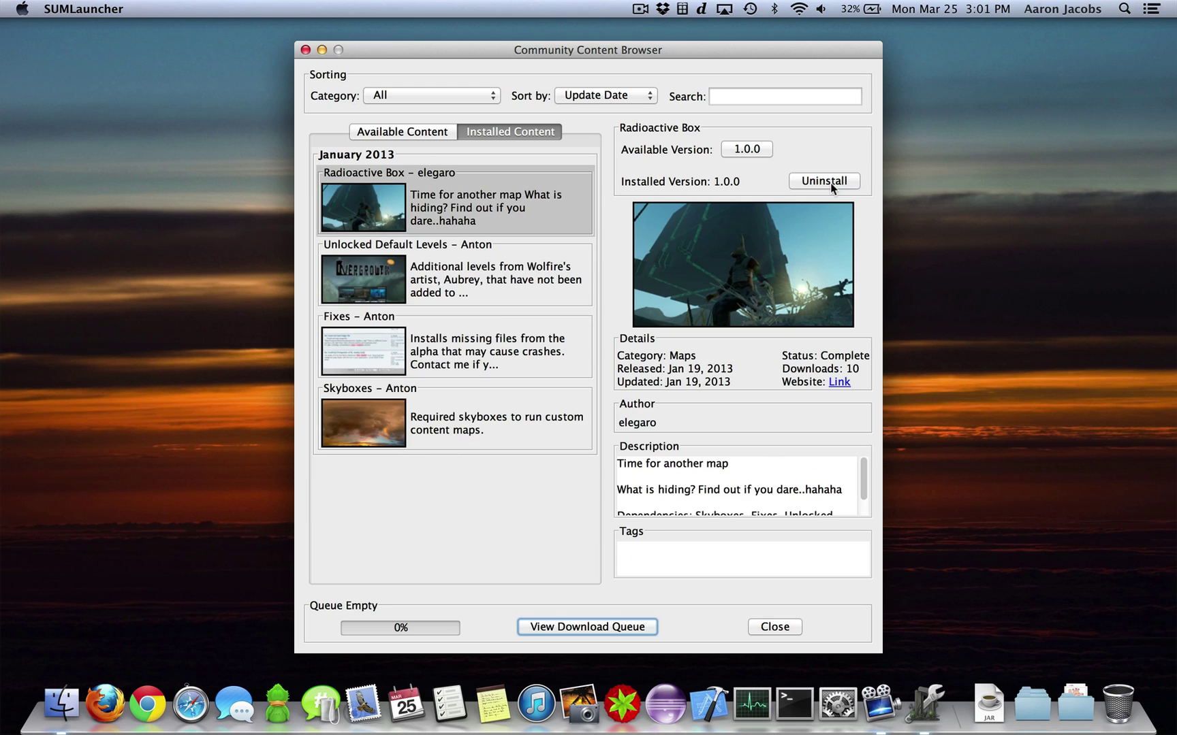
click(527, 257)
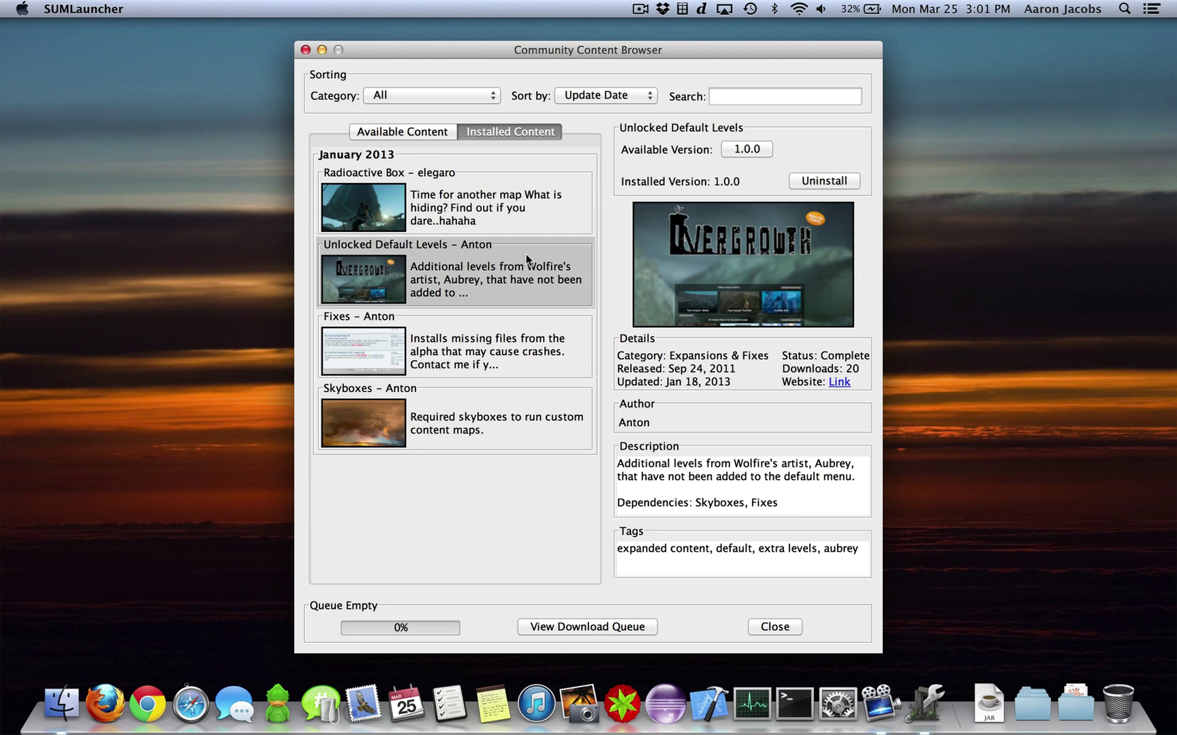
click(818, 187)
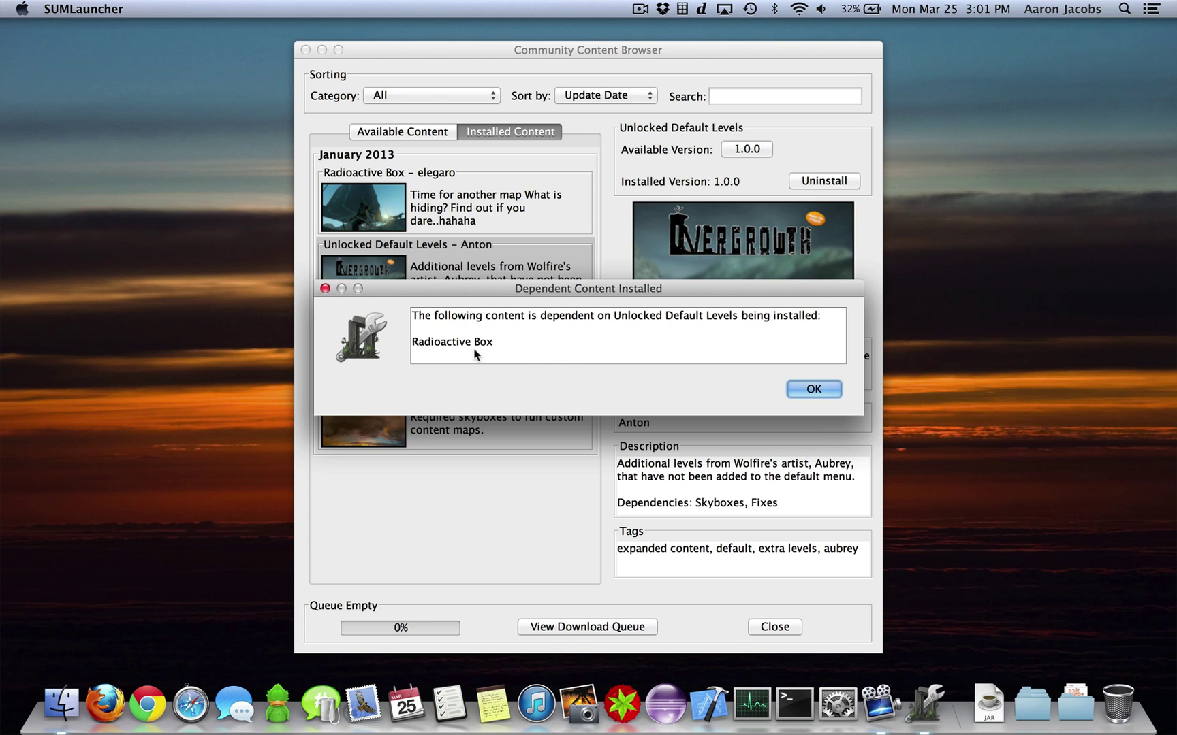
click(805, 389)
- Uninstall Radioactive Box, then Unlocked Default Levels, and list available content
click(560, 223)
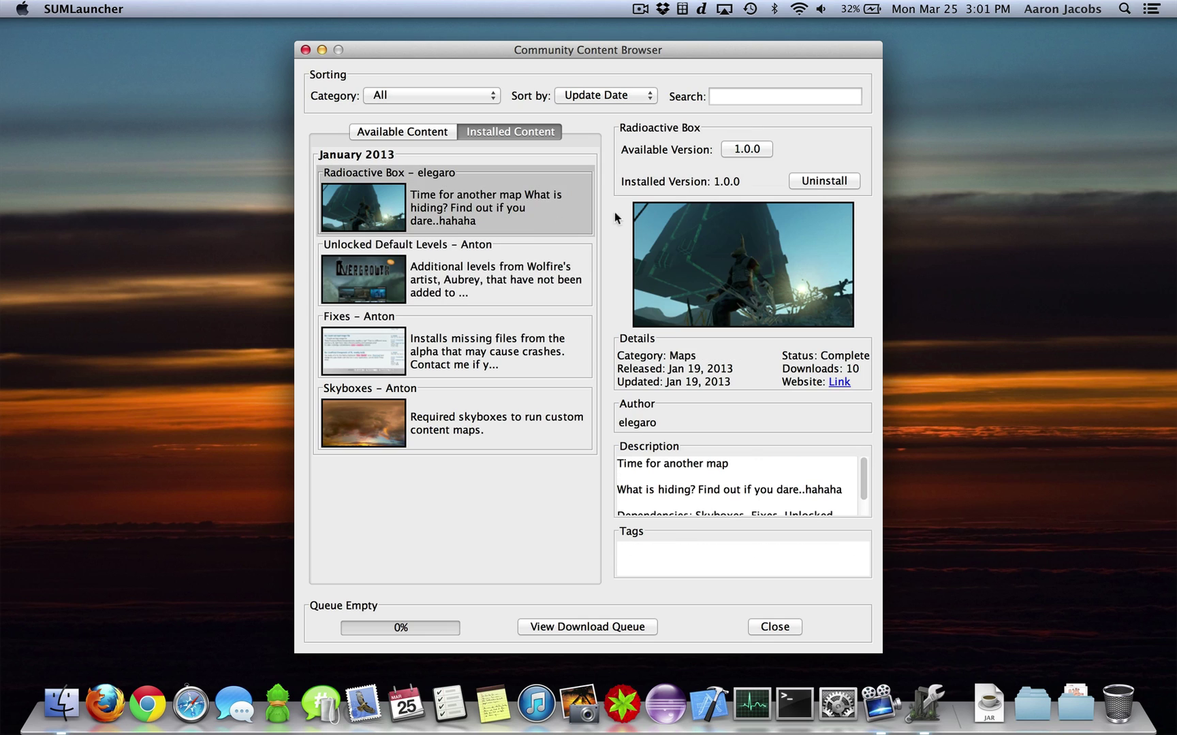
click(815, 184)
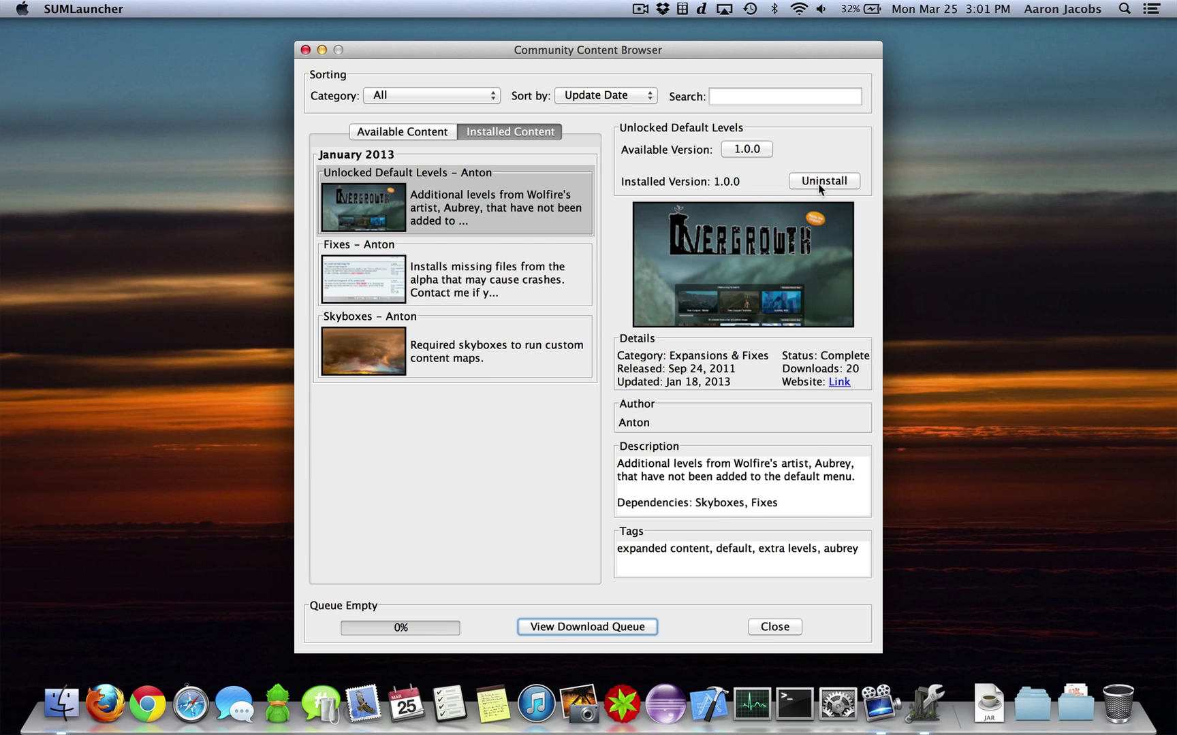
click(820, 184)
click(436, 135)
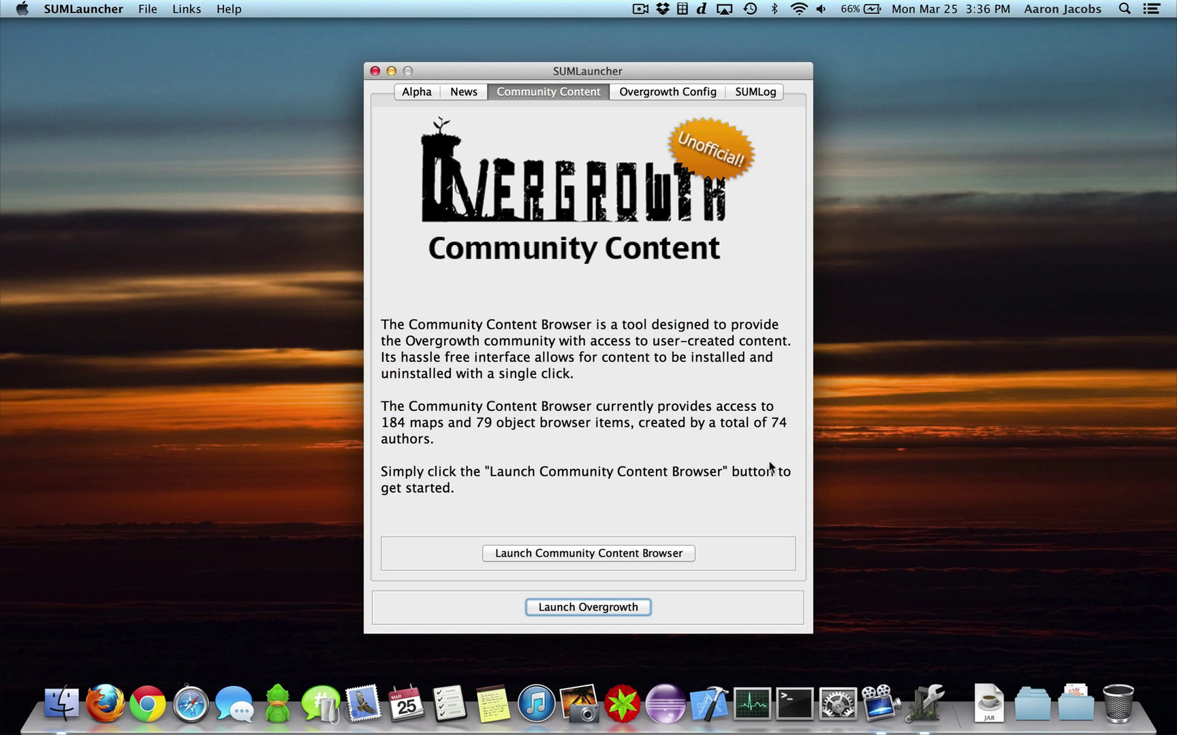
- In the content browser, review the Skyboxes 1.0.1 changelog and update Skyboxes from 1.0.0
click(582, 556)
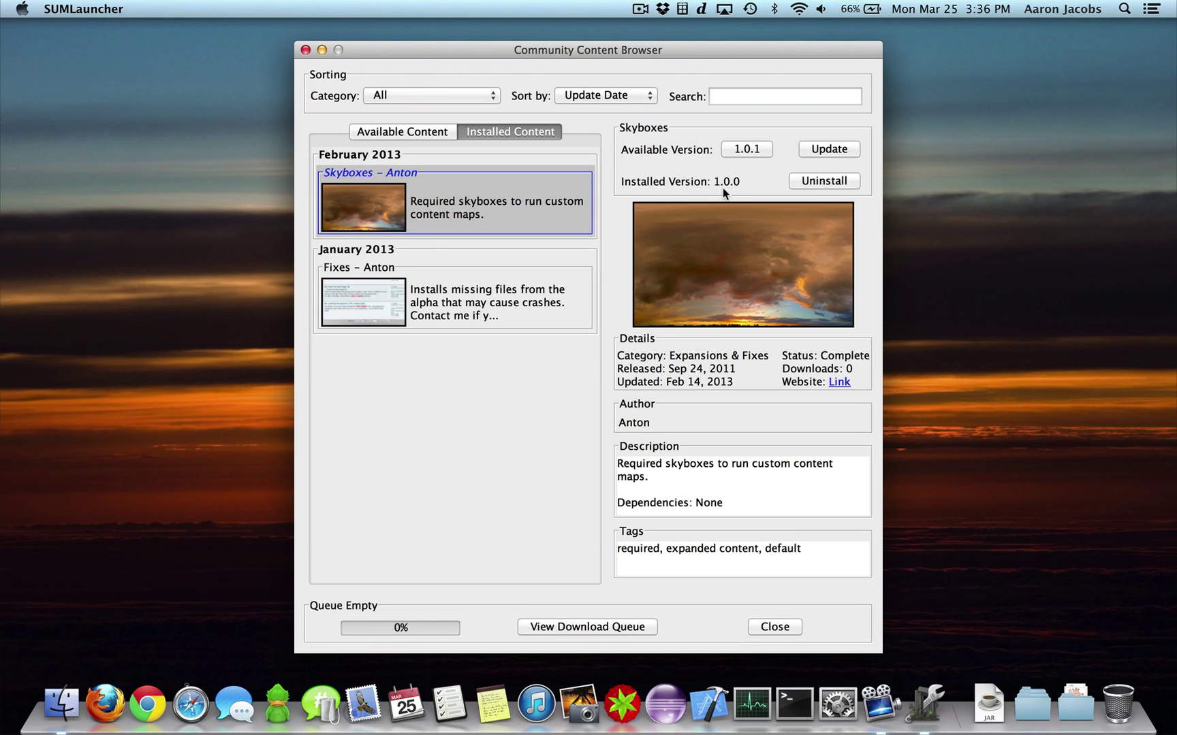
click(749, 150)
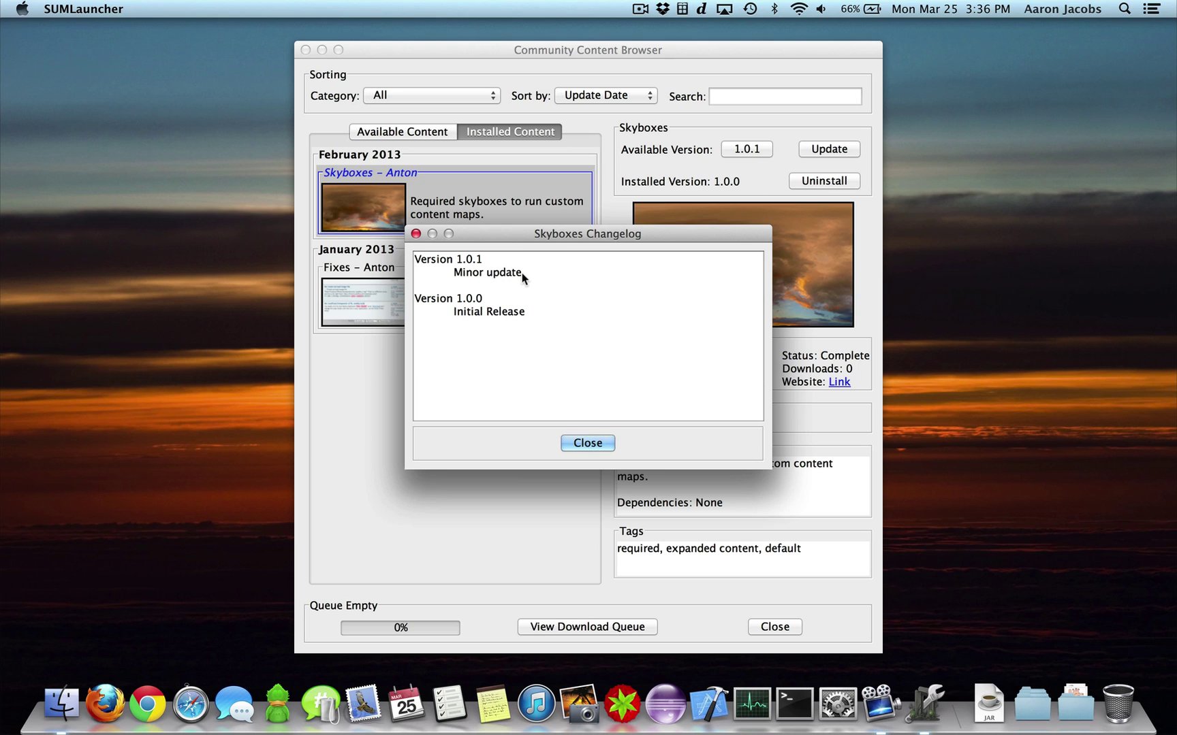
click(596, 444)
click(826, 157)
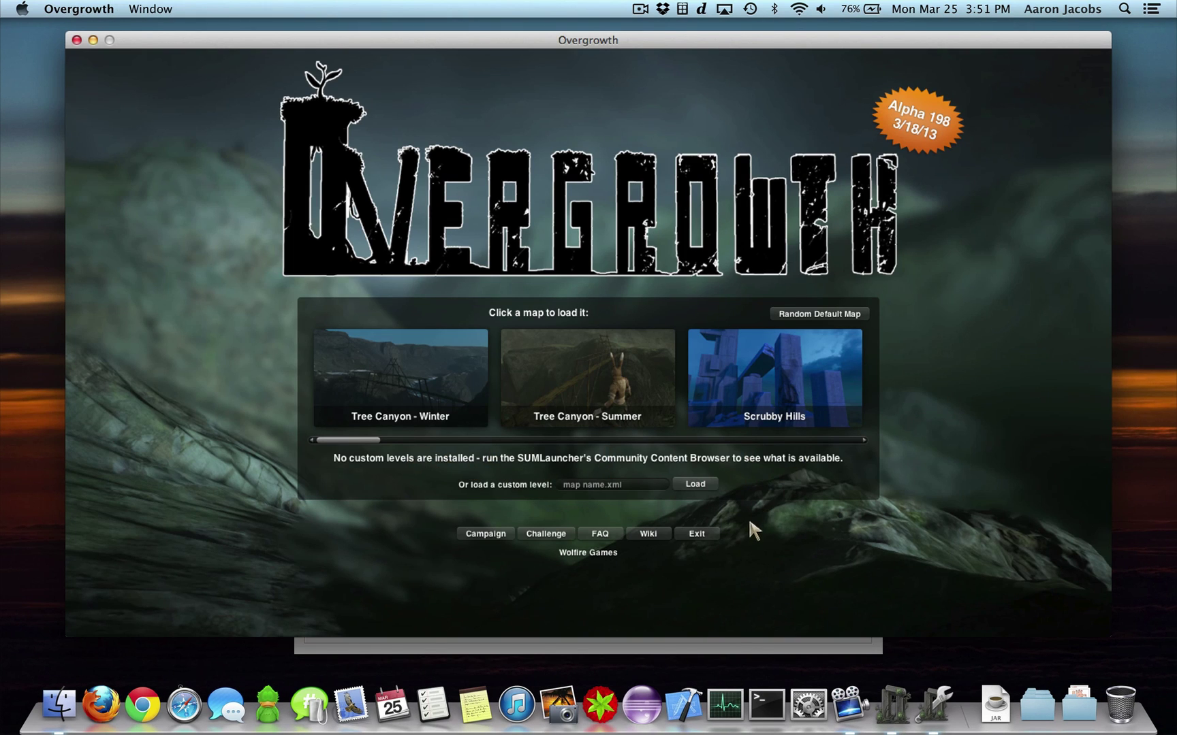
- Quit Overgrowth and install the Radioactive Box map from Available Content
click(698, 533)
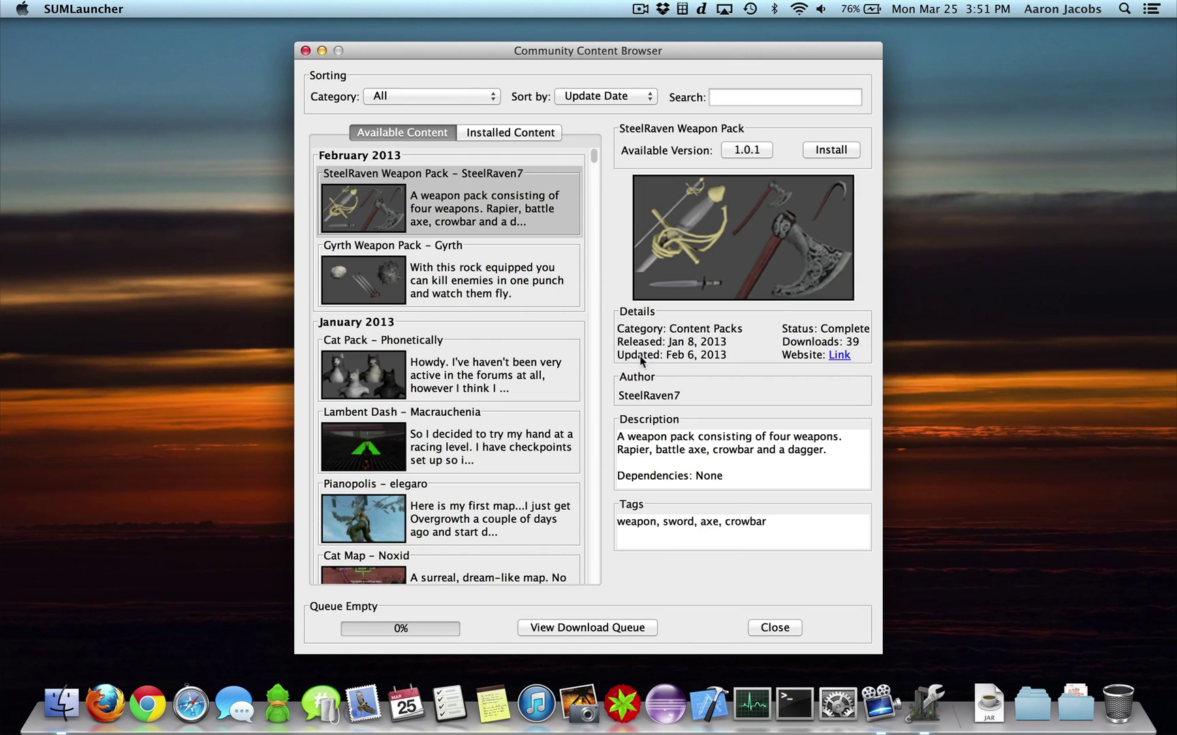
drag(591, 155, 591, 187)
click(457, 187)
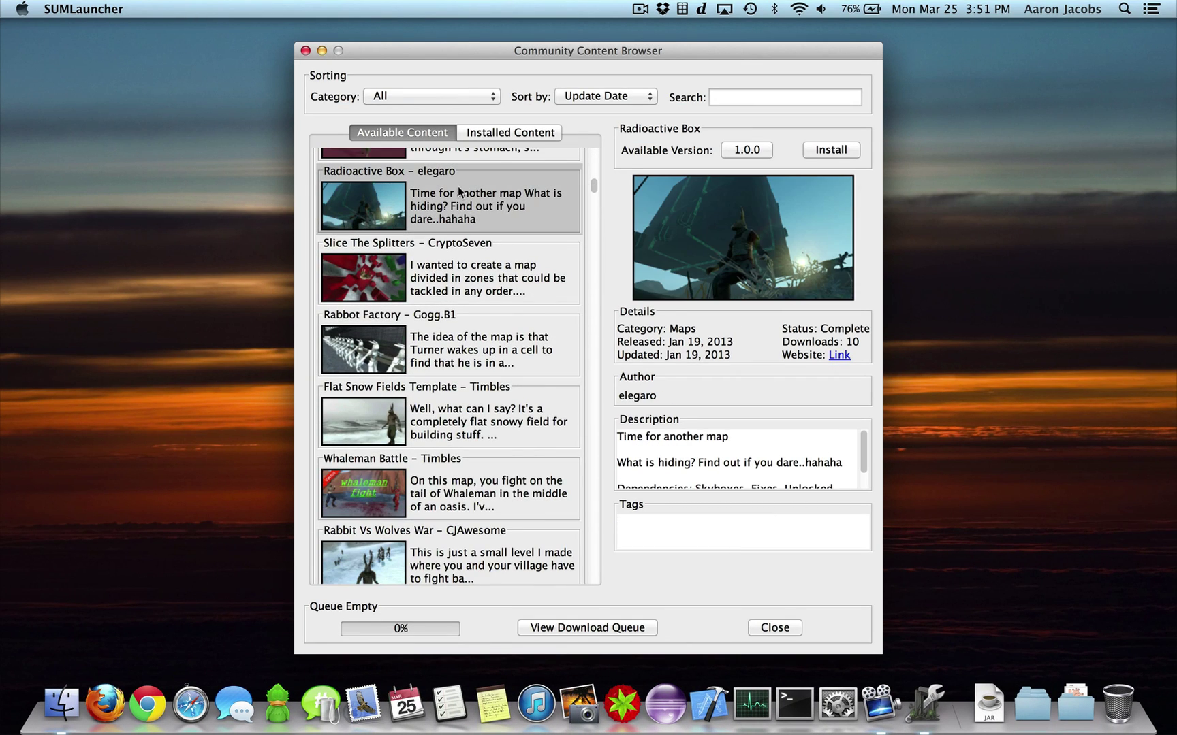
click(836, 151)
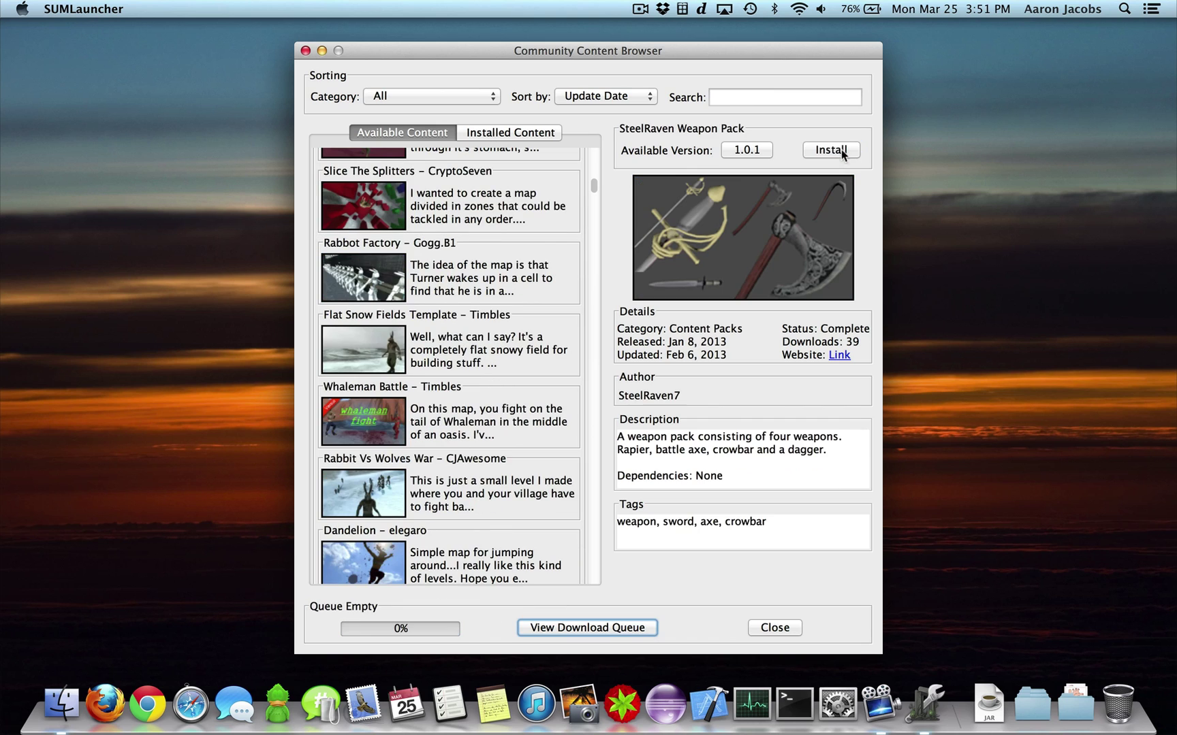
- Filter to Content Packs, install the Disc Golf pack, and close the browser
click(424, 96)
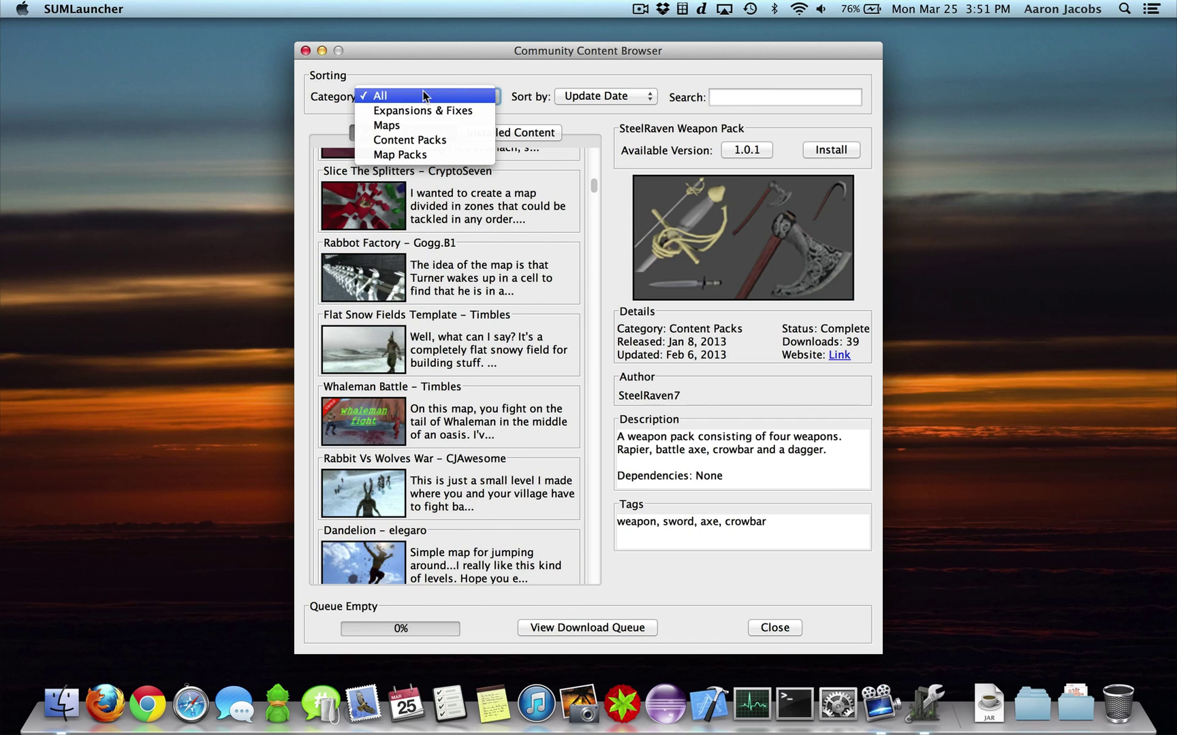
click(424, 143)
scroll(487, 371, up, 5)
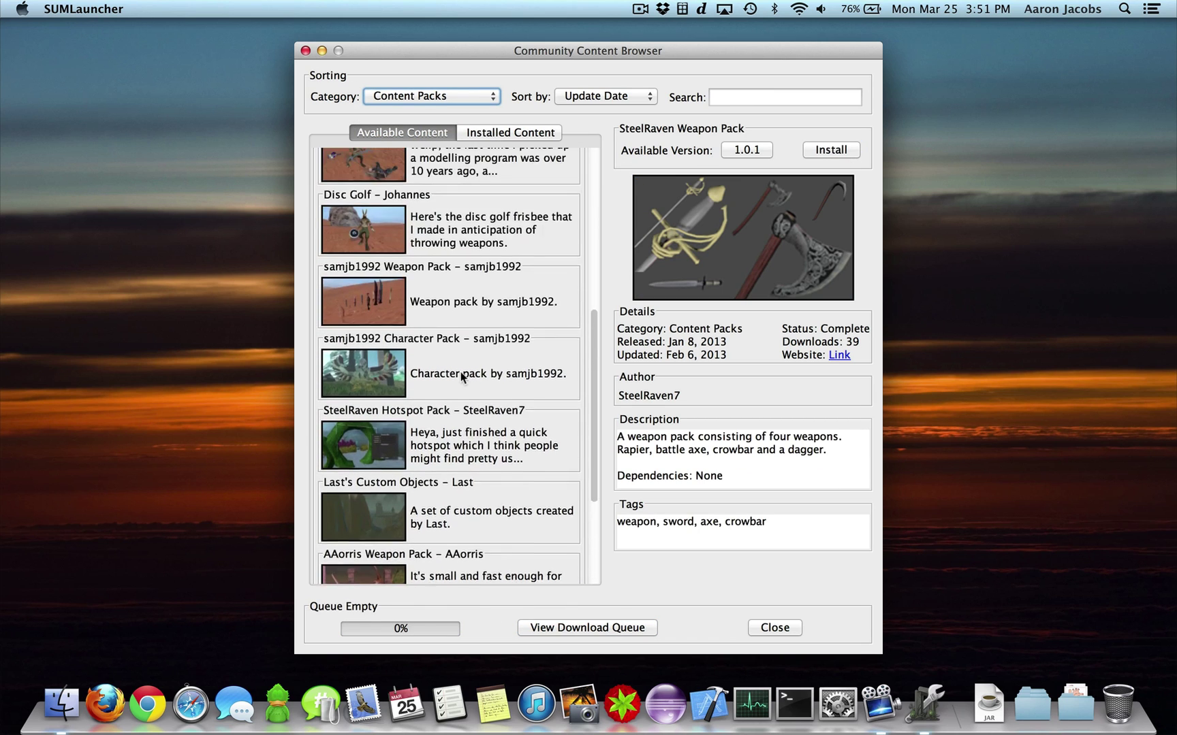
click(420, 266)
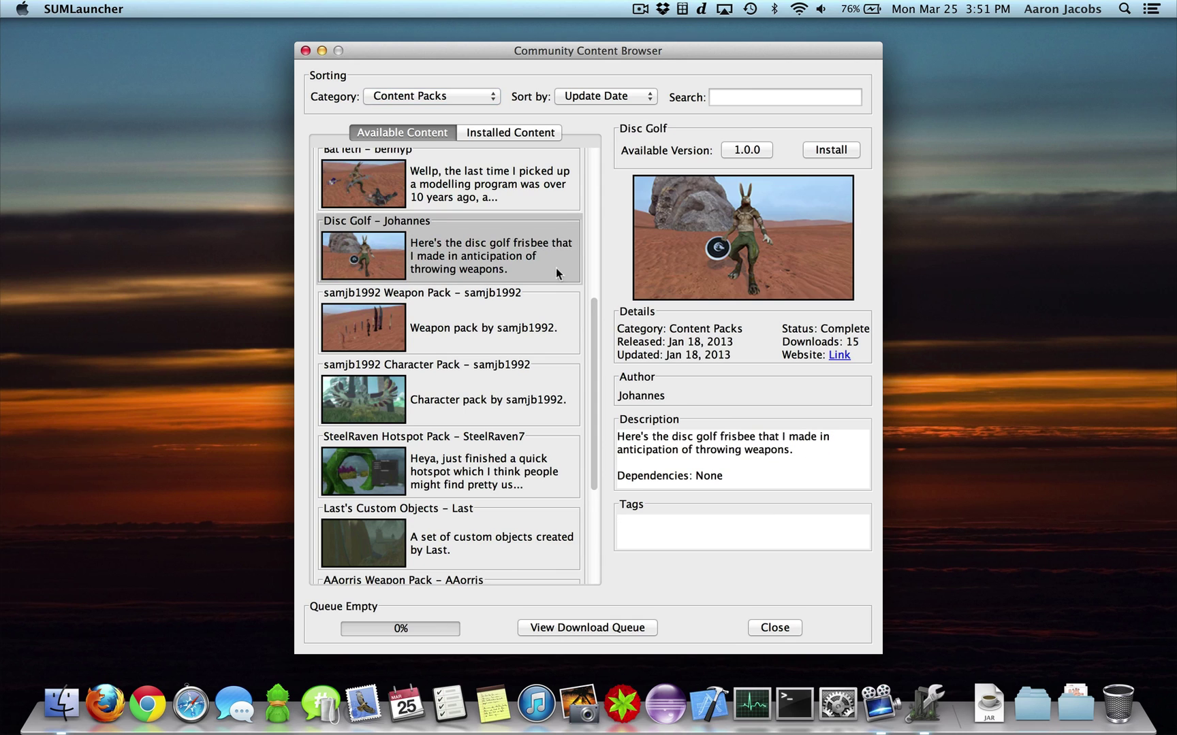
click(839, 150)
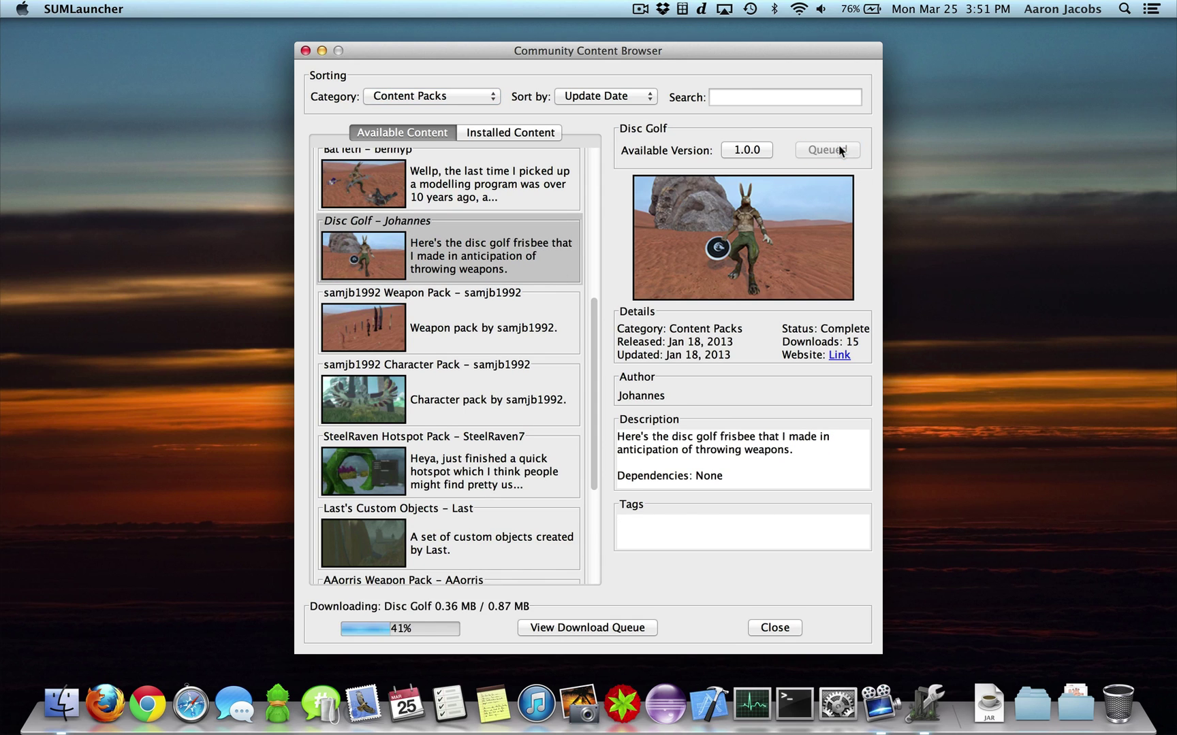
click(775, 628)
- Launch Overgrowth, load the elegaro - Radioactive Box custom map, and continue from the Game Menu
click(590, 610)
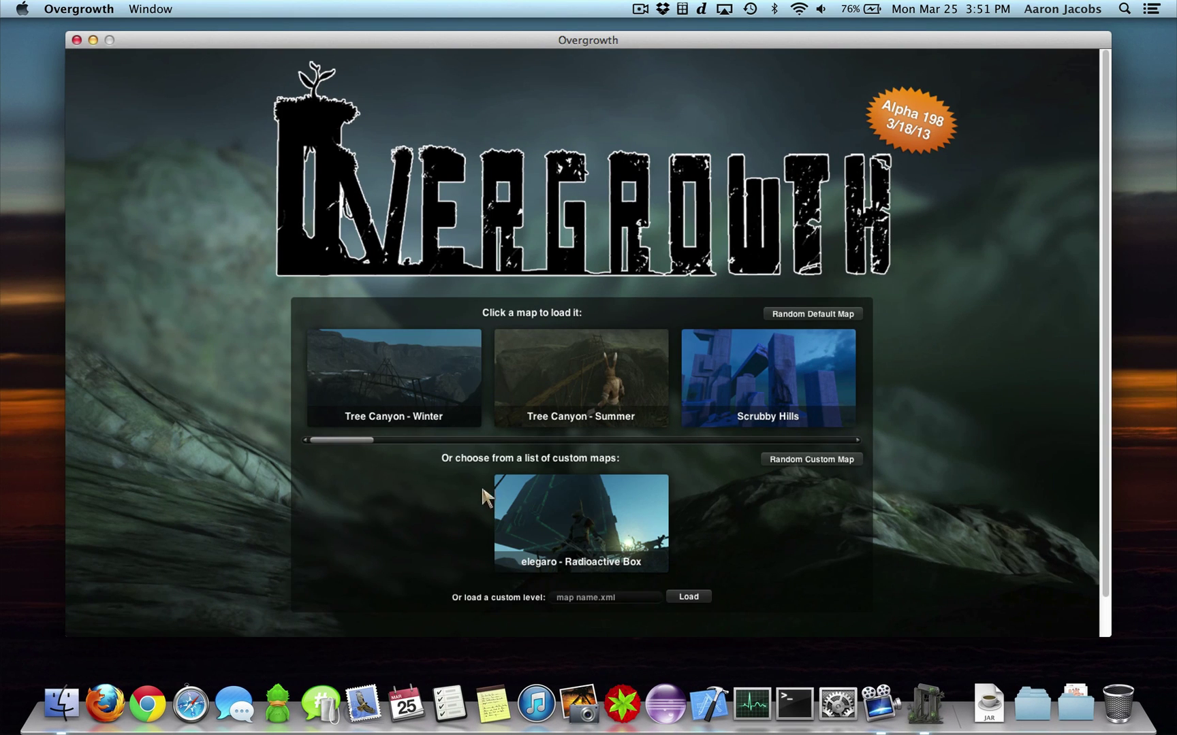
click(597, 520)
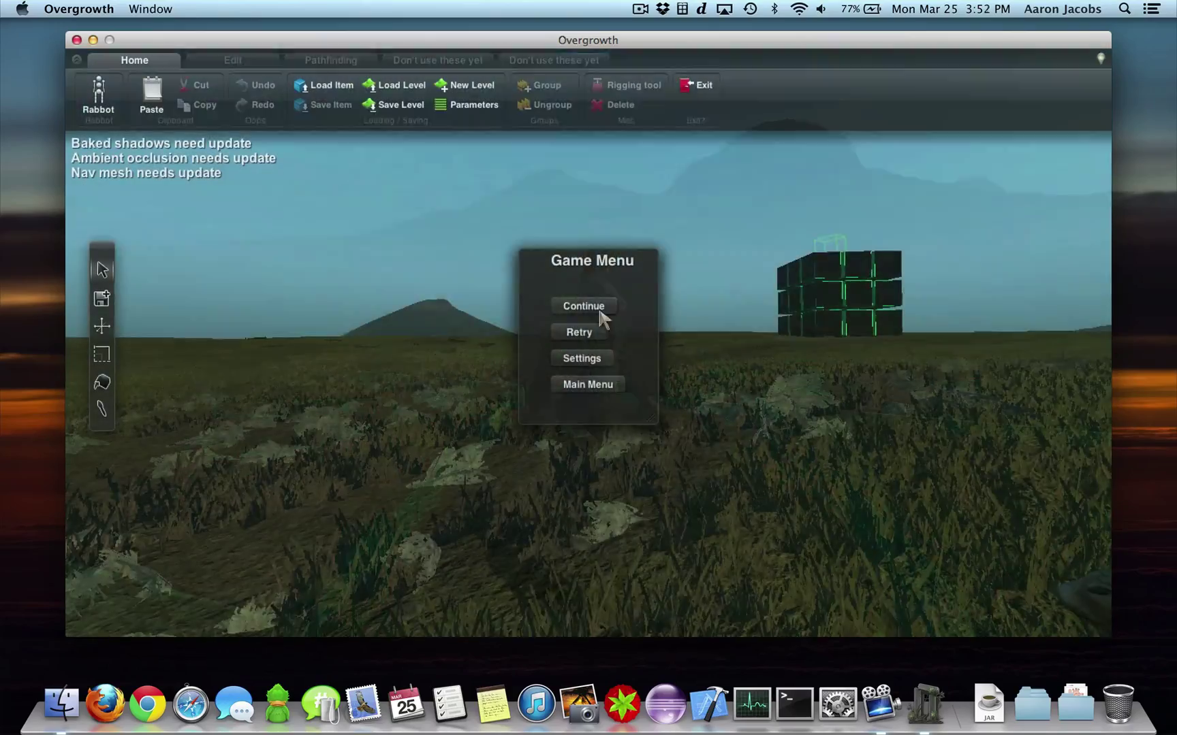
click(600, 310)
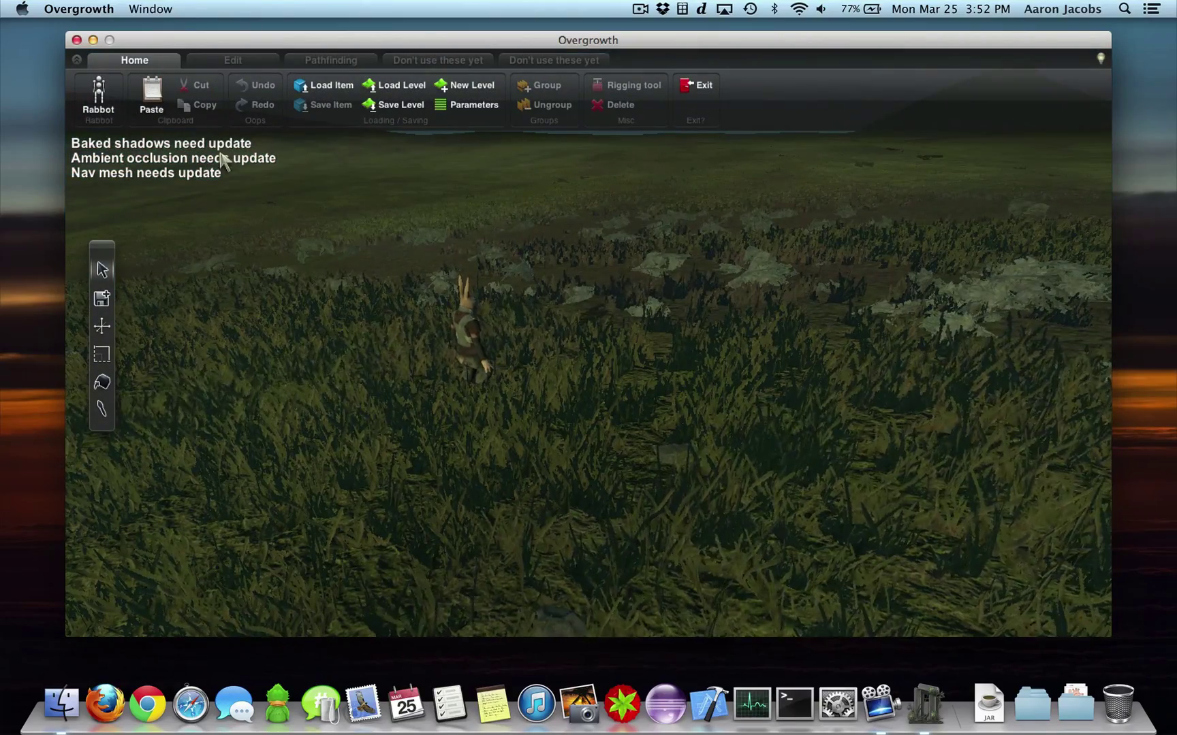
- Place the community Disc item from the Item Browser into the grassy level
click(103, 300)
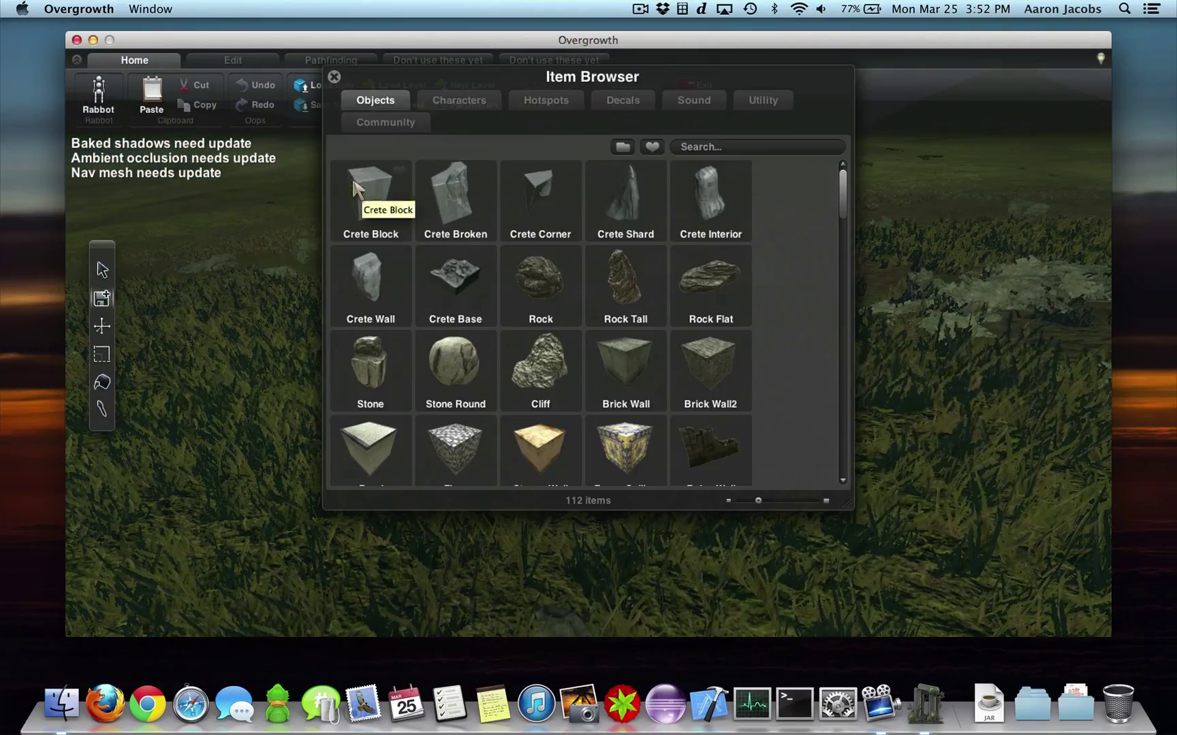
click(388, 124)
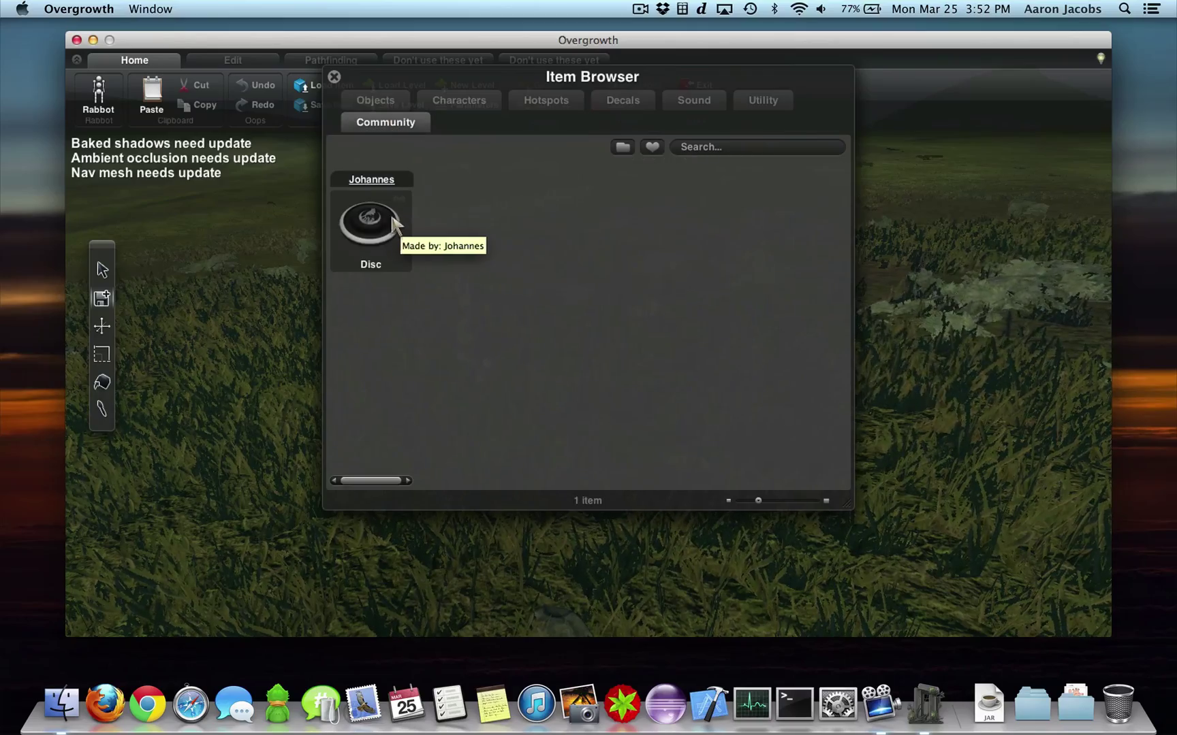
click(381, 216)
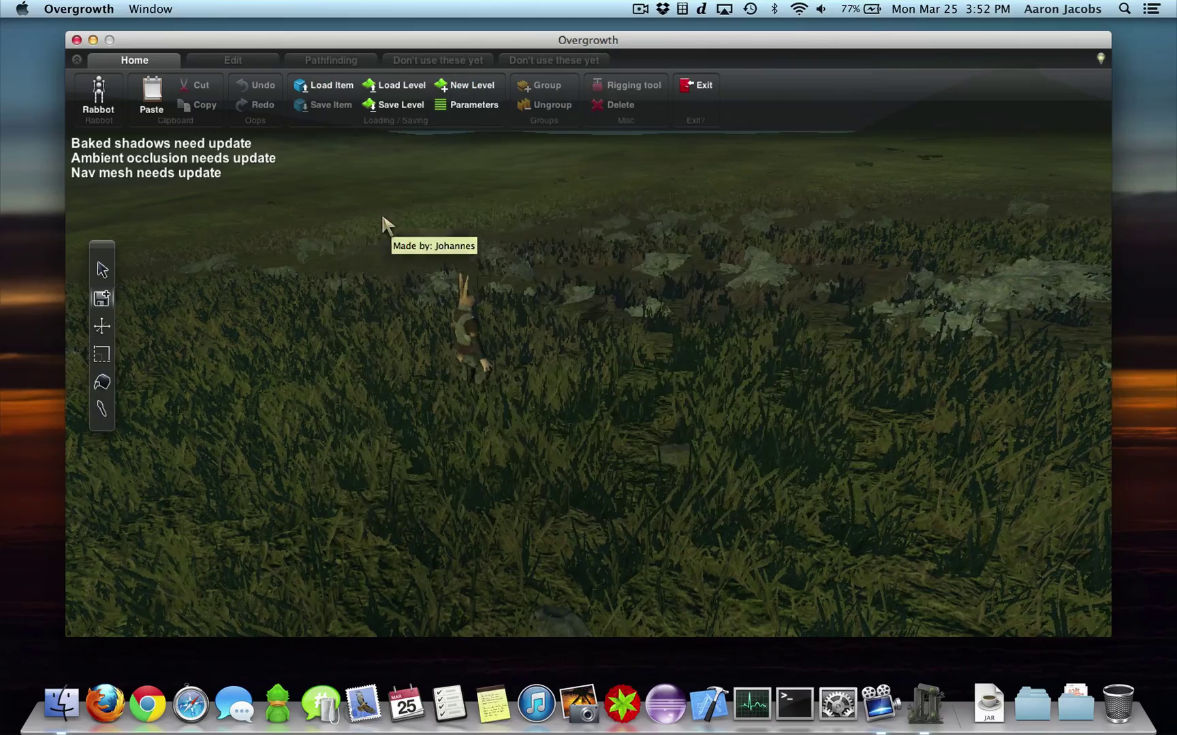
click(606, 270)
- Play as the rabbit, walking, rolling and flipping through the level with the Disc
click(103, 99)
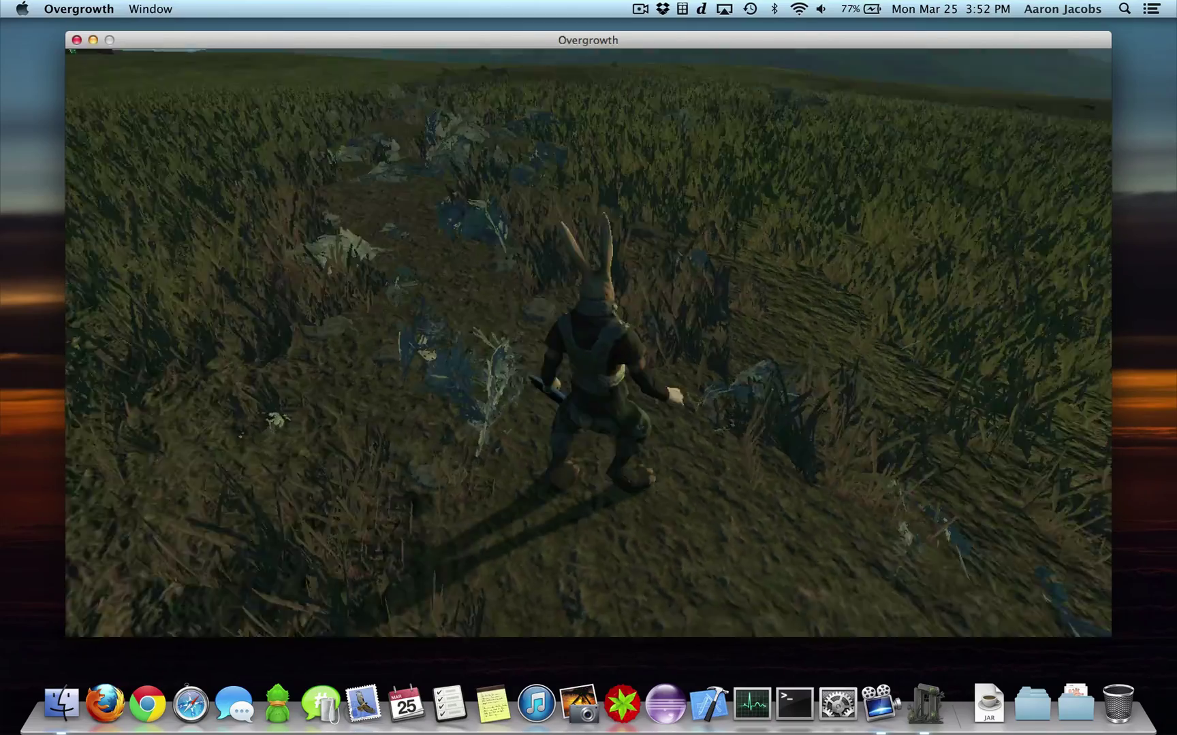
key(w)
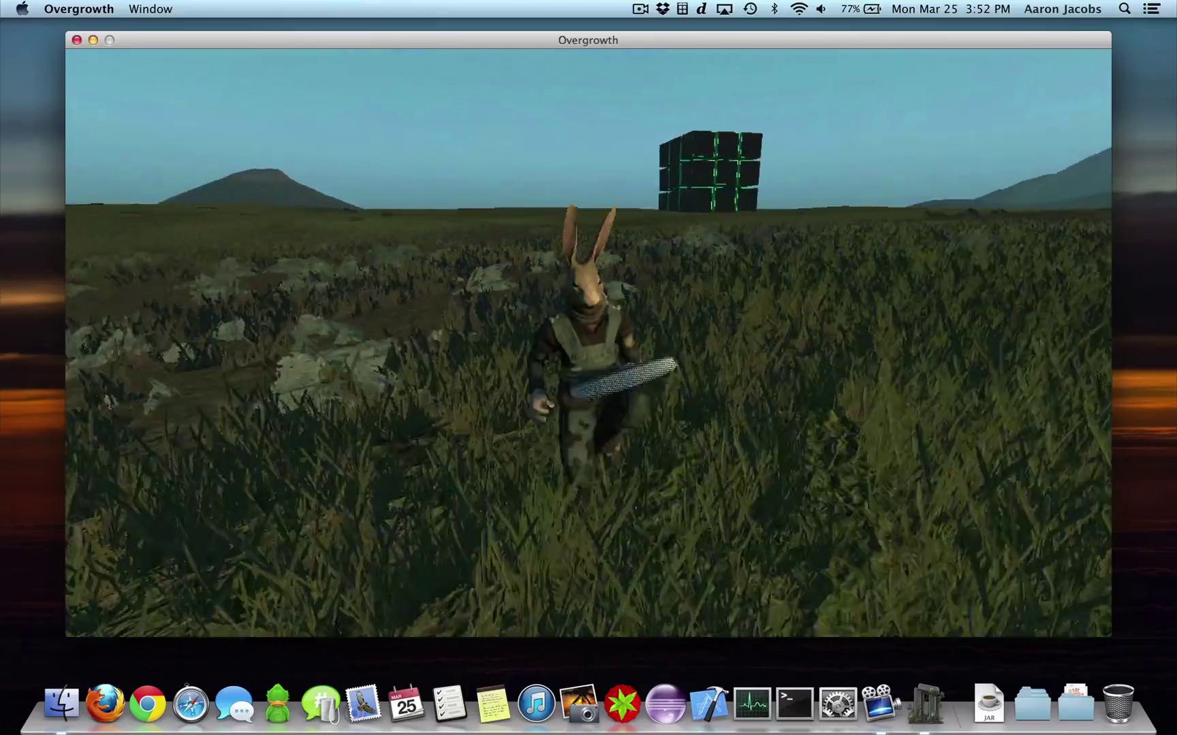
key(shift)
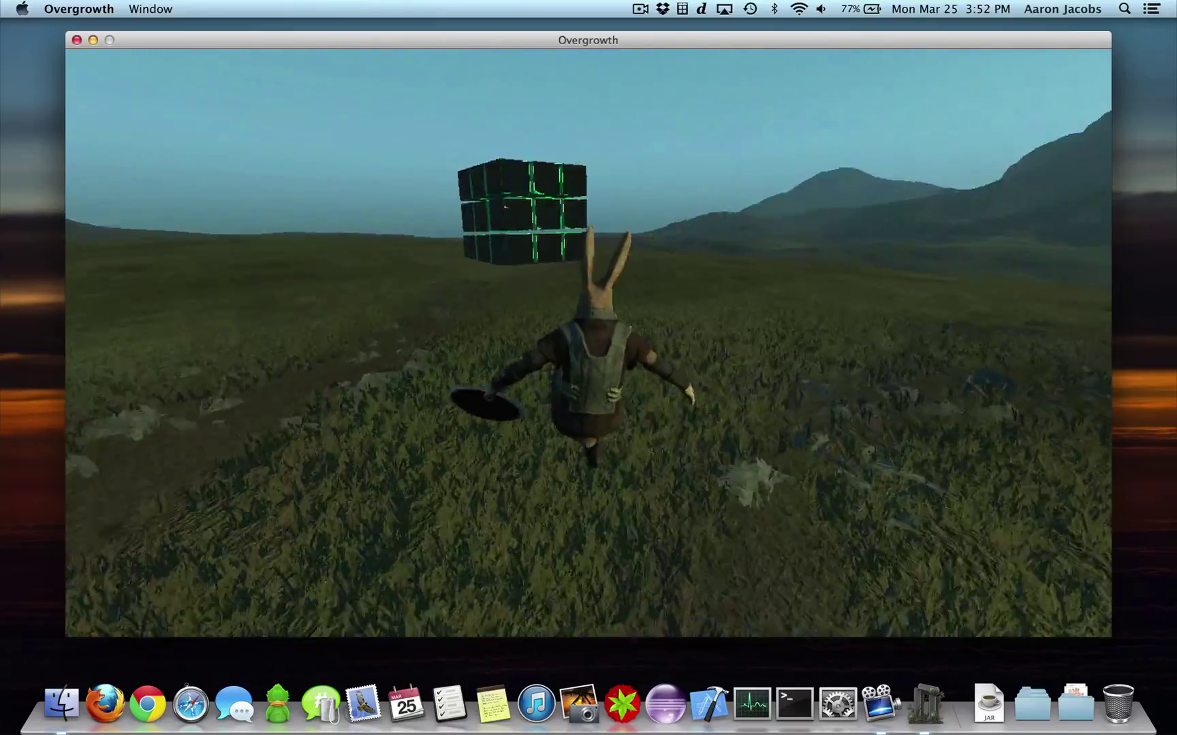
key(space)
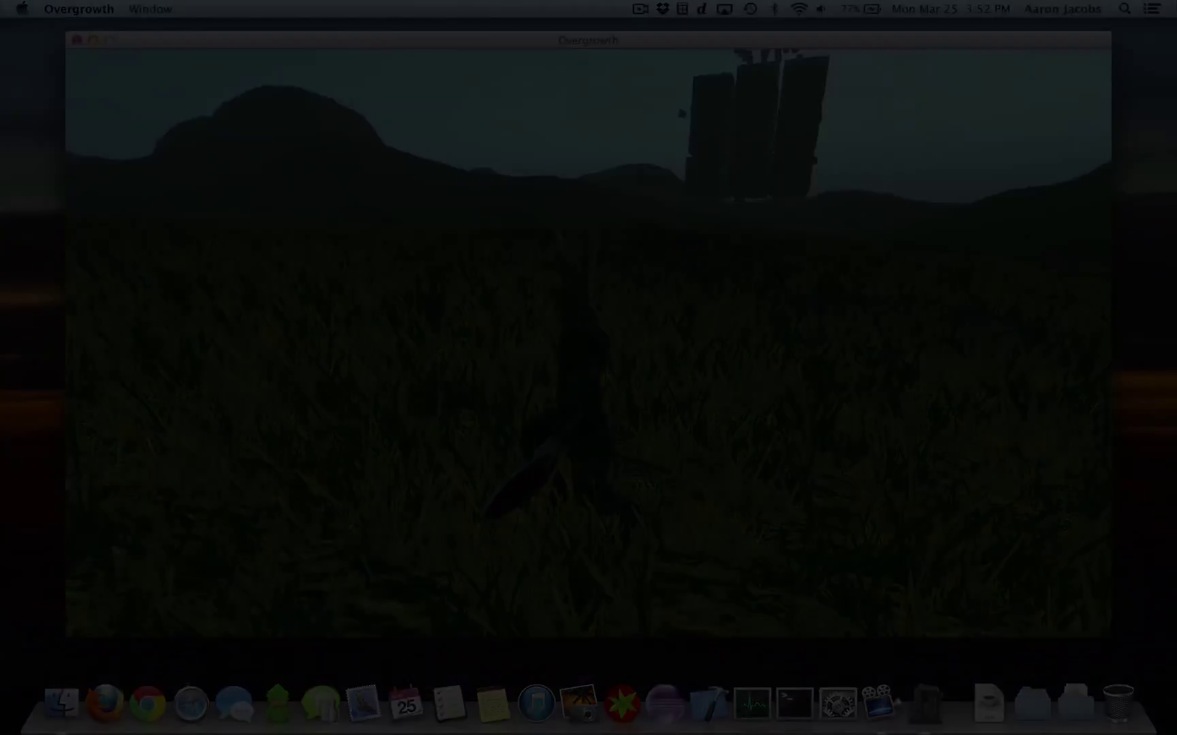